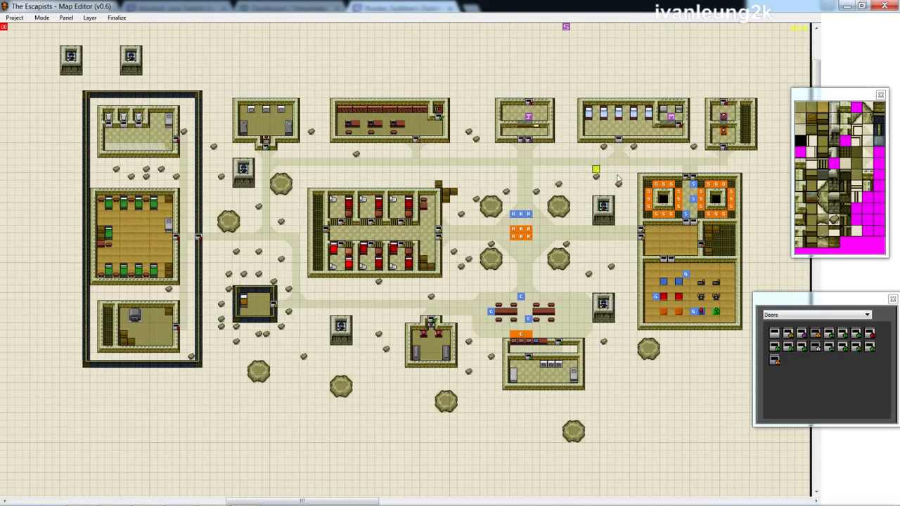
Place Inmate Freeroam waypoints in the cell block, library, job office, small northeast building, showers, canteen and gym.
{"action": "left_click", "coordinate": [833, 315]}
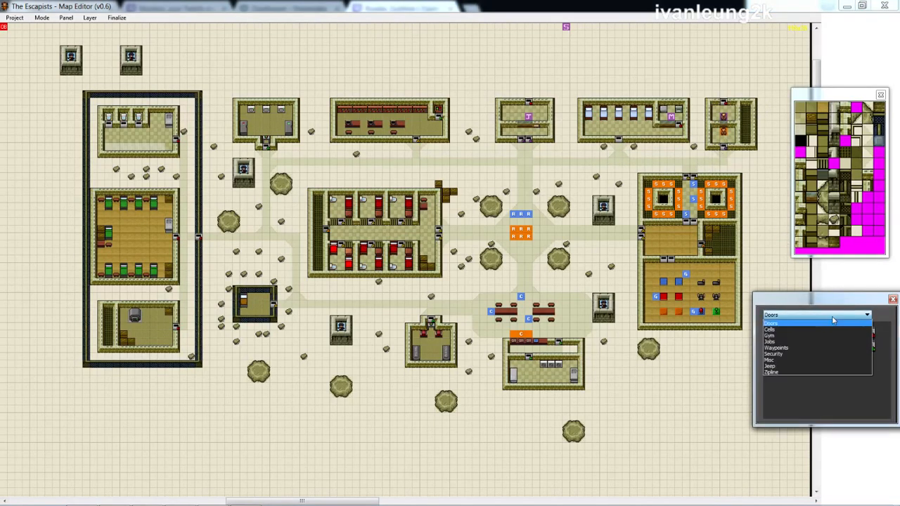
{"action": "left_click", "coordinate": [789, 347]}
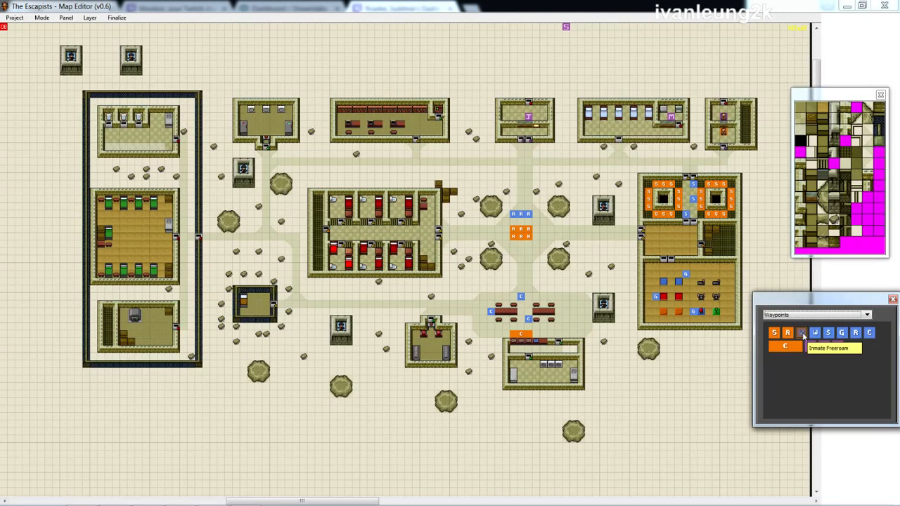
{"action": "left_click", "coordinate": [802, 333]}
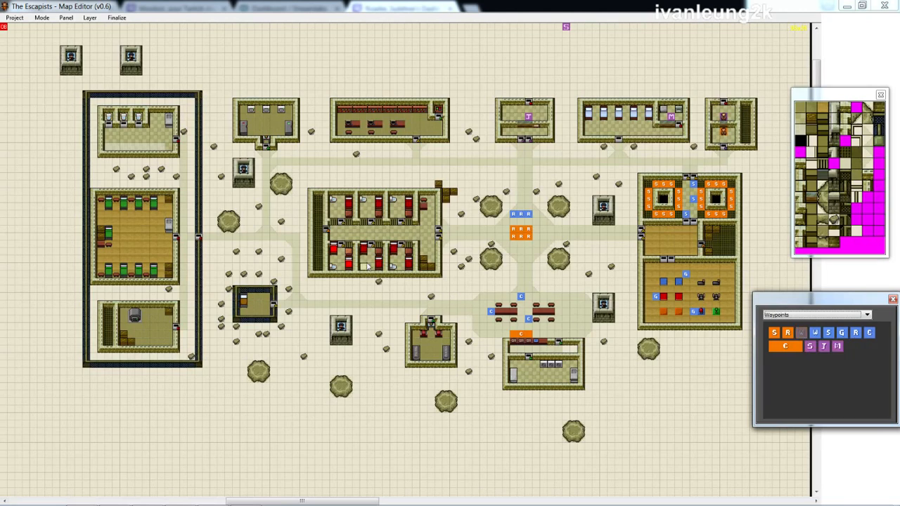
{"action": "left_click", "coordinate": [341, 236]}
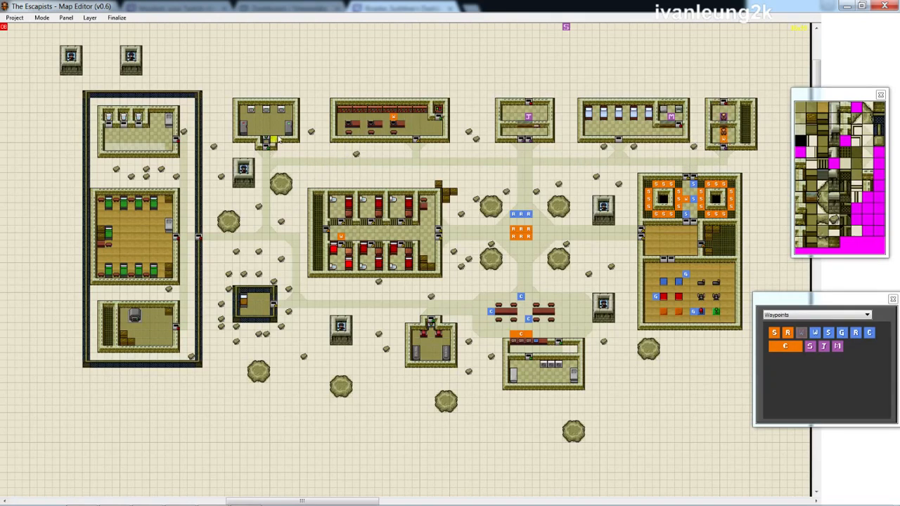
{"action": "left_click", "coordinate": [535, 130]}
{"action": "left_click", "coordinate": [687, 298]}
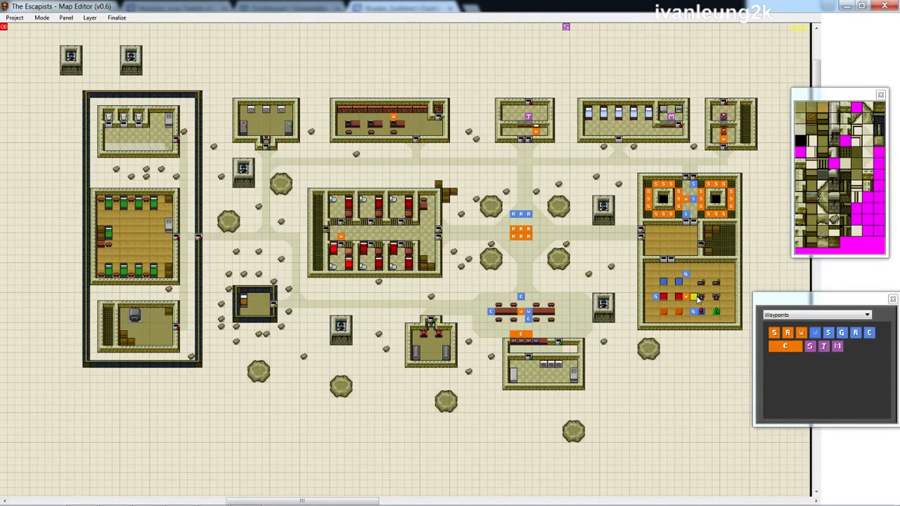
Place Guard Freeroam waypoints in the small northeast building and the infirmary, and add an Inmate Freeroam waypoint beside the infirmary one.
{"action": "left_click", "coordinate": [716, 140]}
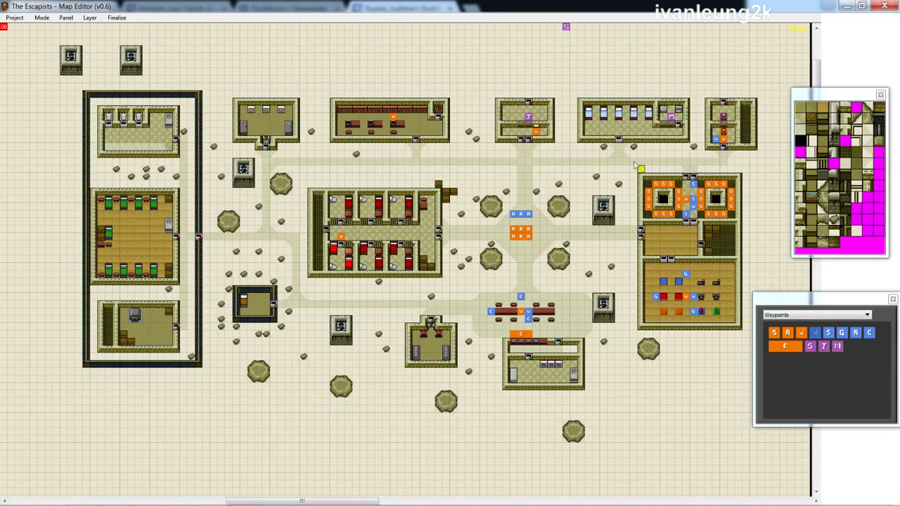
{"action": "left_click", "coordinate": [619, 127]}
{"action": "left_click", "coordinate": [800, 334]}
{"action": "left_click", "coordinate": [627, 125]}
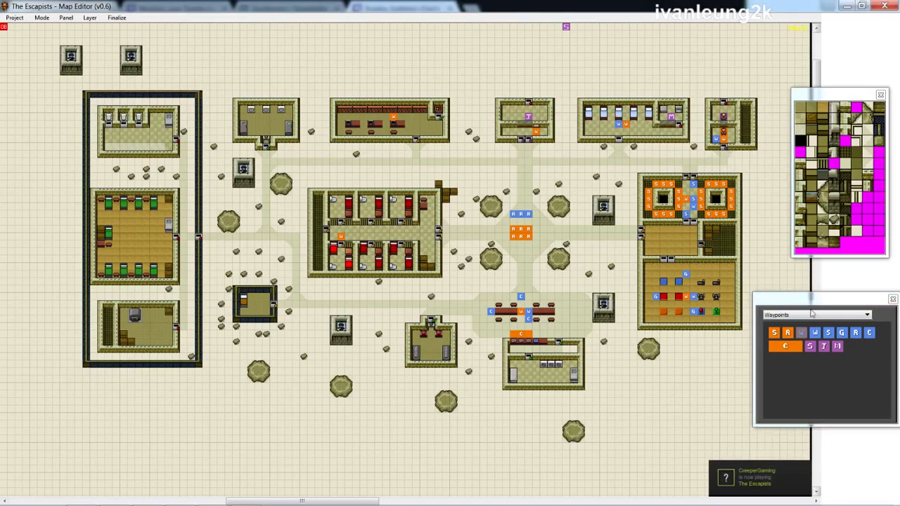
Place Guard Freeroam waypoints in the job office, library, cell block, laundry, kitchen, remaining small buildings and the three rooms of the walled western compound.
{"action": "left_click", "coordinate": [817, 332]}
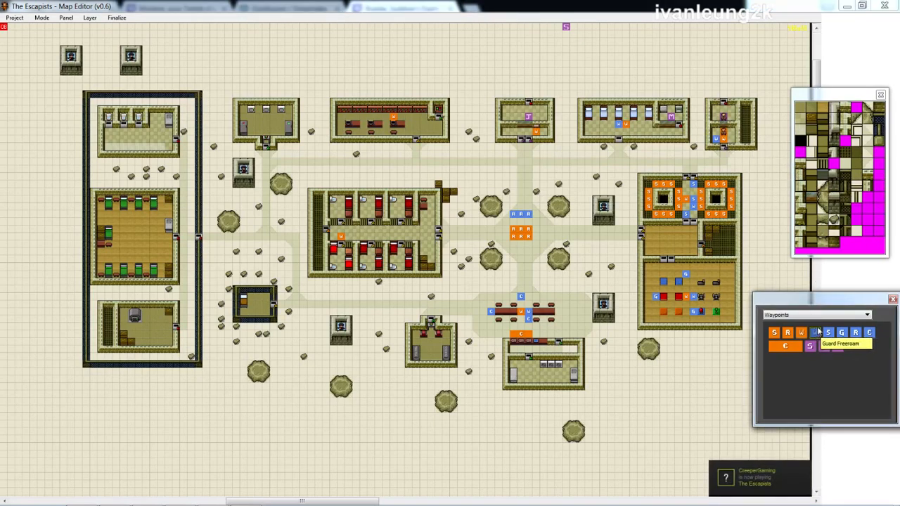
{"action": "left_click", "coordinate": [523, 133]}
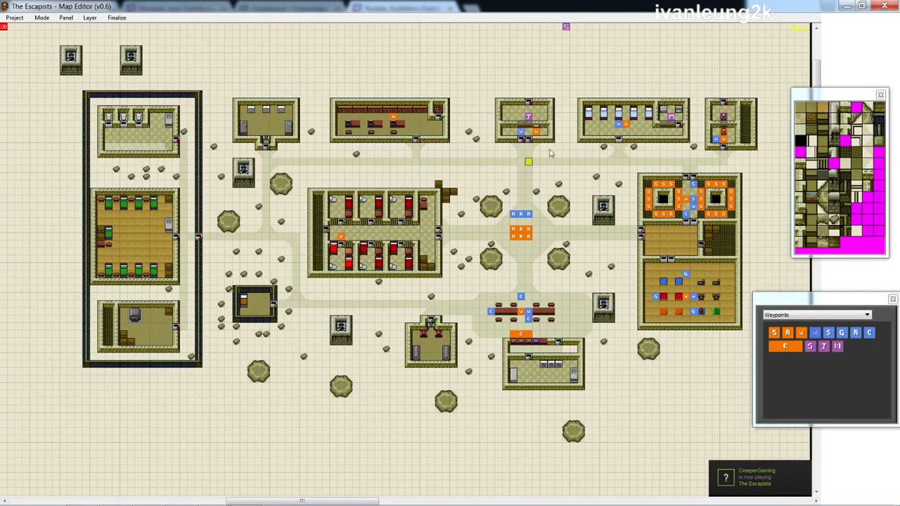
{"action": "left_click", "coordinate": [364, 117]}
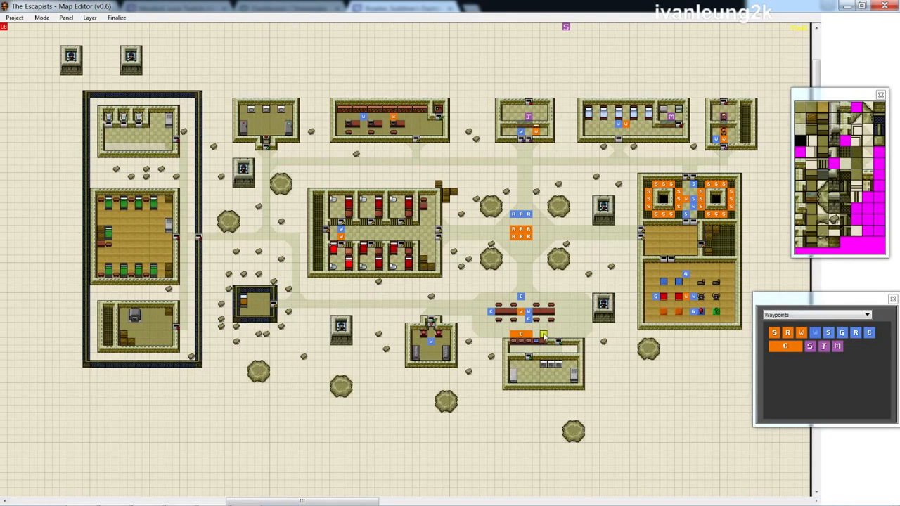
{"action": "left_click", "coordinate": [544, 372]}
{"action": "left_click", "coordinate": [138, 236]}
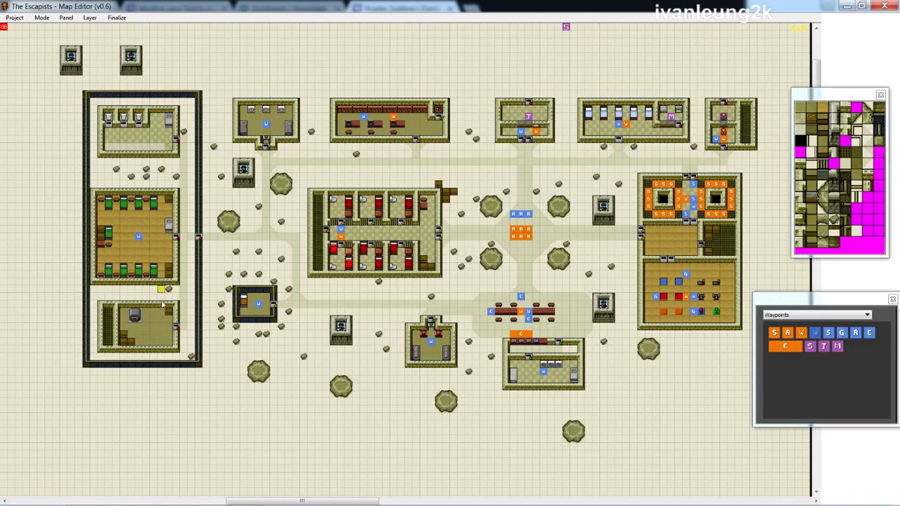
{"action": "left_click", "coordinate": [147, 326]}
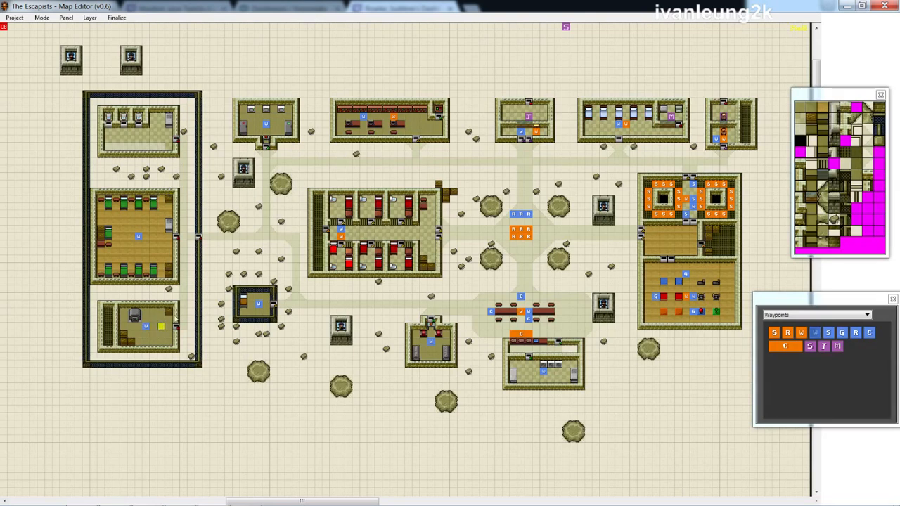
{"action": "left_click", "coordinate": [145, 139]}
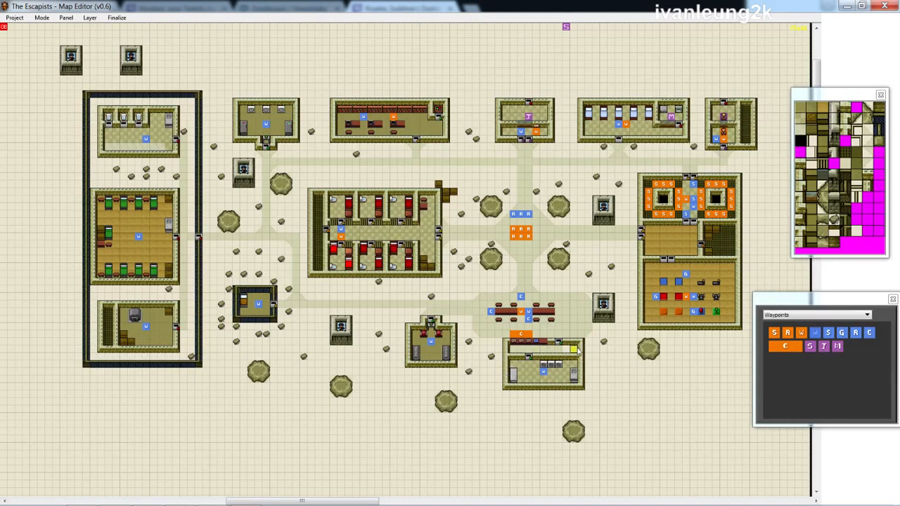
Cover the bare strip behind the canteen serving counter, above the kitchen, with brown wooden floor tiles.
{"action": "left_click", "coordinate": [802, 131]}
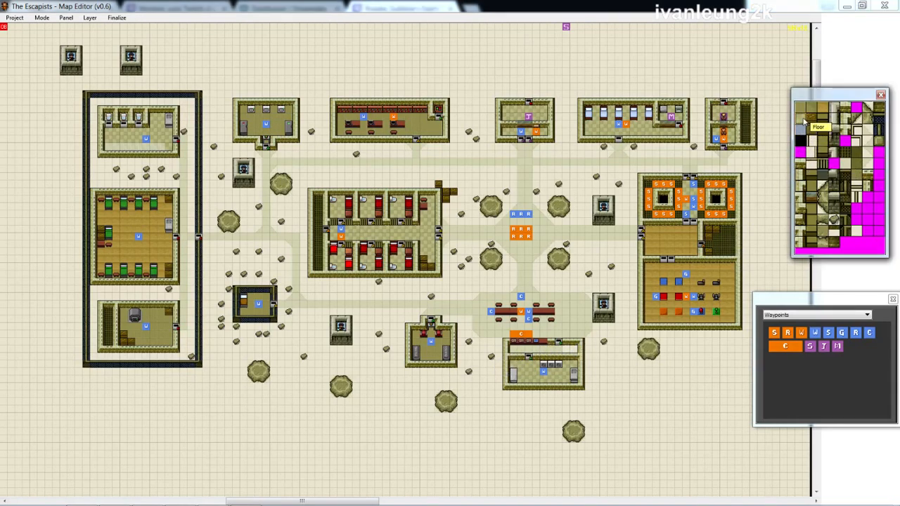
{"action": "left_click", "coordinate": [514, 348]}
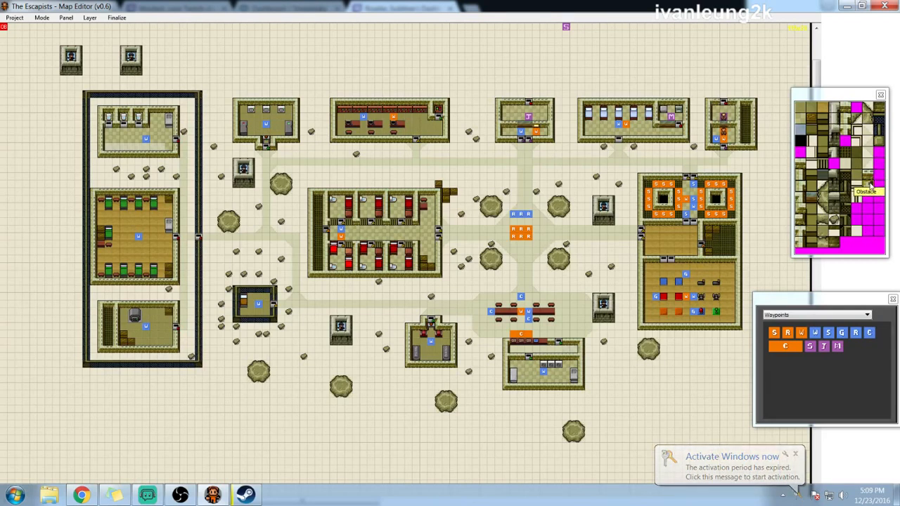
{"action": "left_click", "coordinate": [834, 110]}
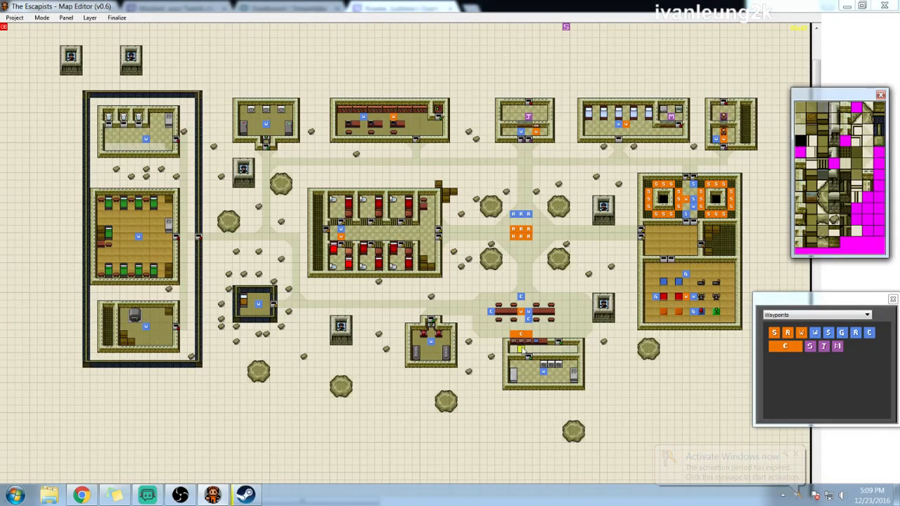
{"action": "left_click", "coordinate": [521, 349]}
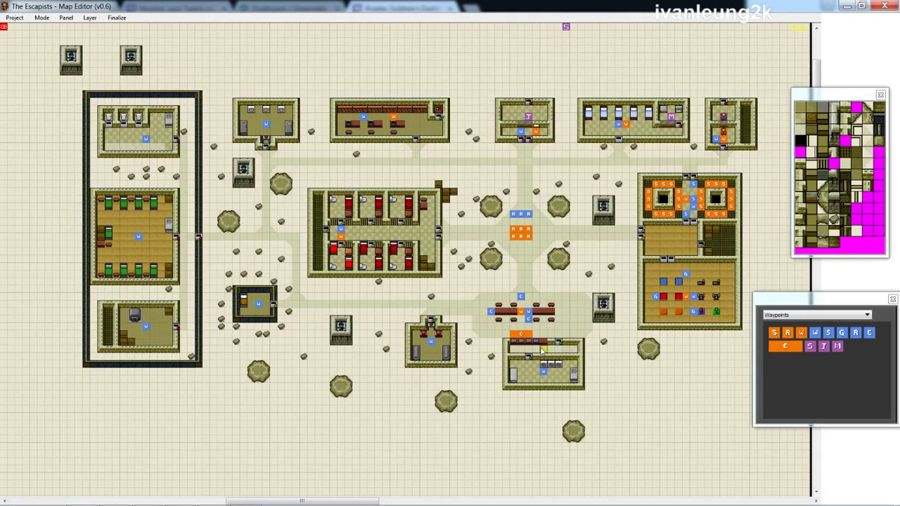
{"action": "left_click_drag", "start_coordinate": [515, 350], "coordinate": [574, 351]}
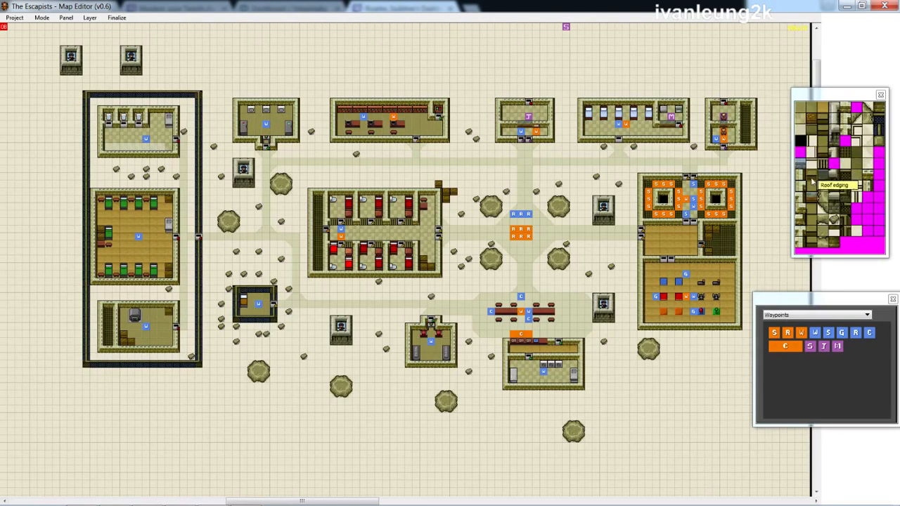
Add brown crate tiles along the west side of the room above the gym, and fit a green-marked door between serving strip and kitchen.
{"action": "left_click", "coordinate": [813, 118]}
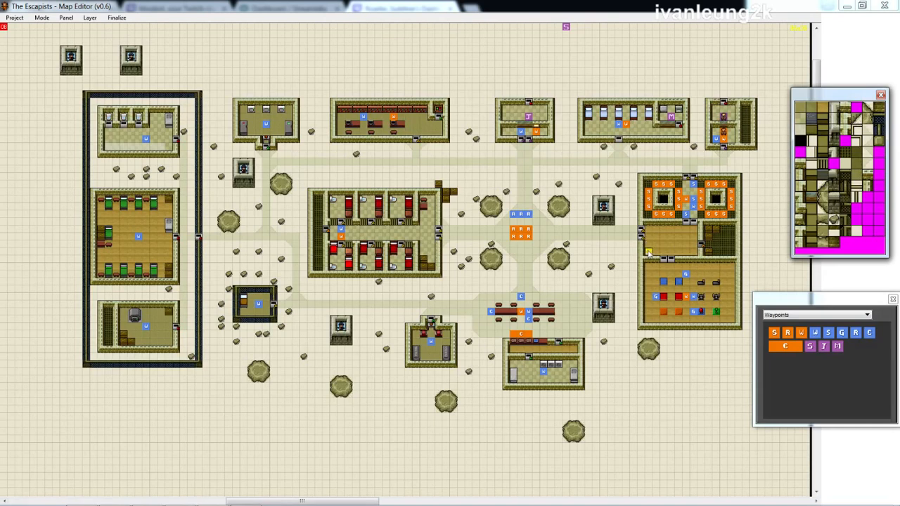
{"action": "left_click", "coordinate": [652, 257]}
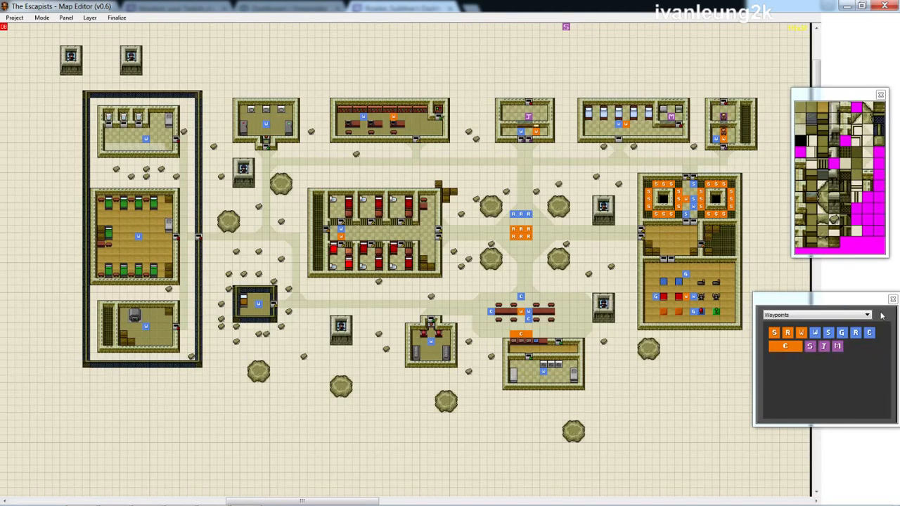
{"action": "left_click", "coordinate": [854, 317]}
{"action": "left_click", "coordinate": [851, 326]}
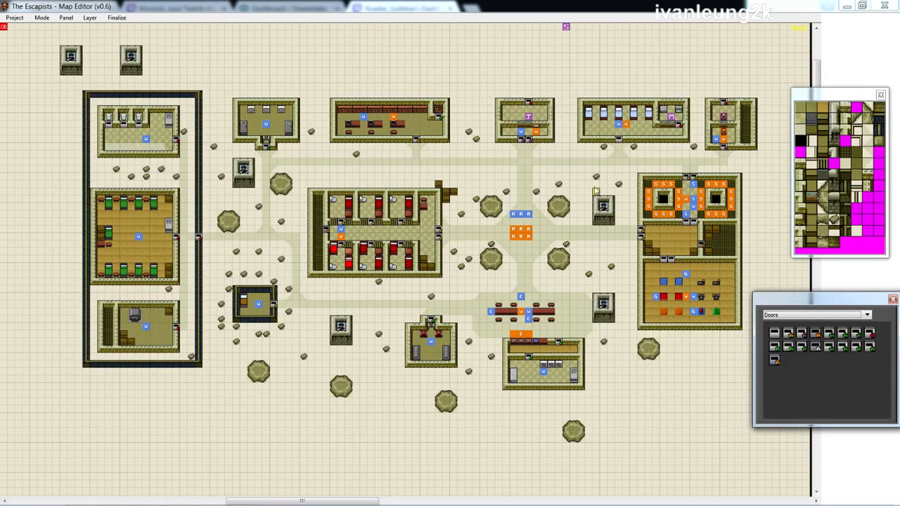
Save the project under the file name projecttunnel7.
{"action": "left_click", "coordinate": [15, 18]}
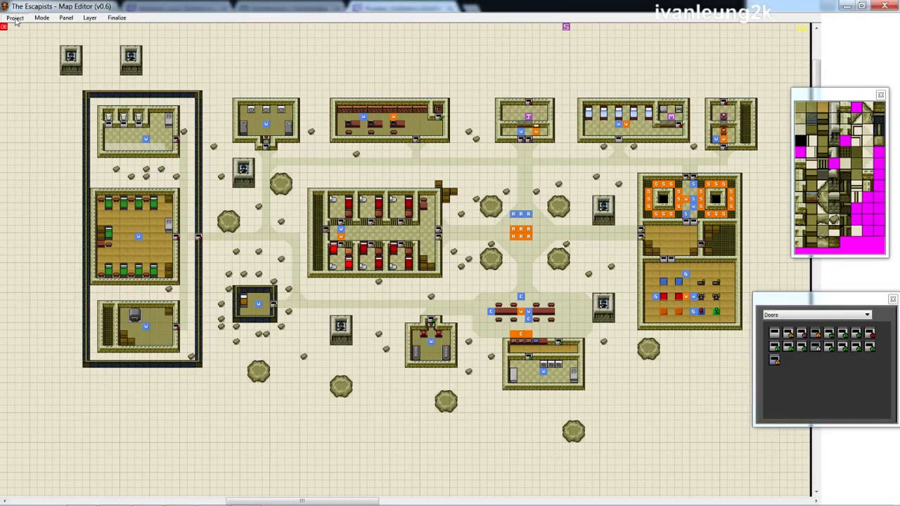
{"action": "left_click", "coordinate": [27, 62]}
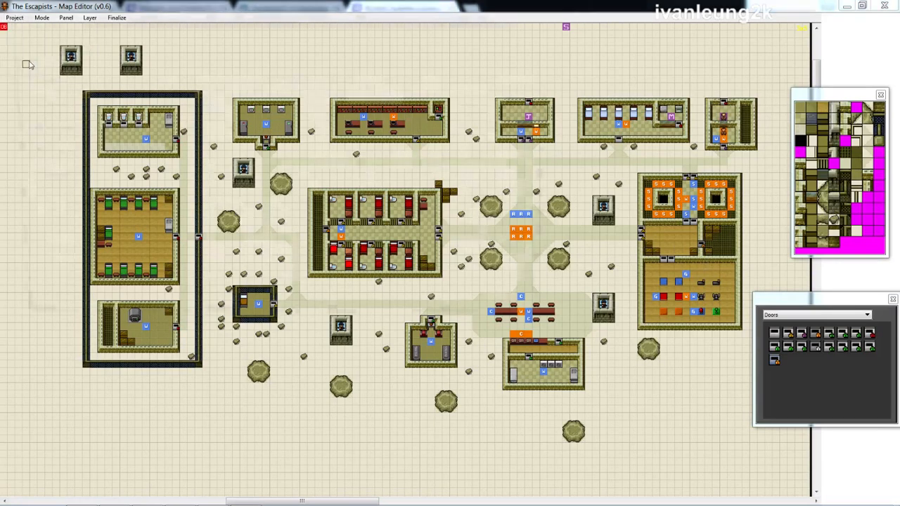
{"action": "left_click", "coordinate": [211, 270]}
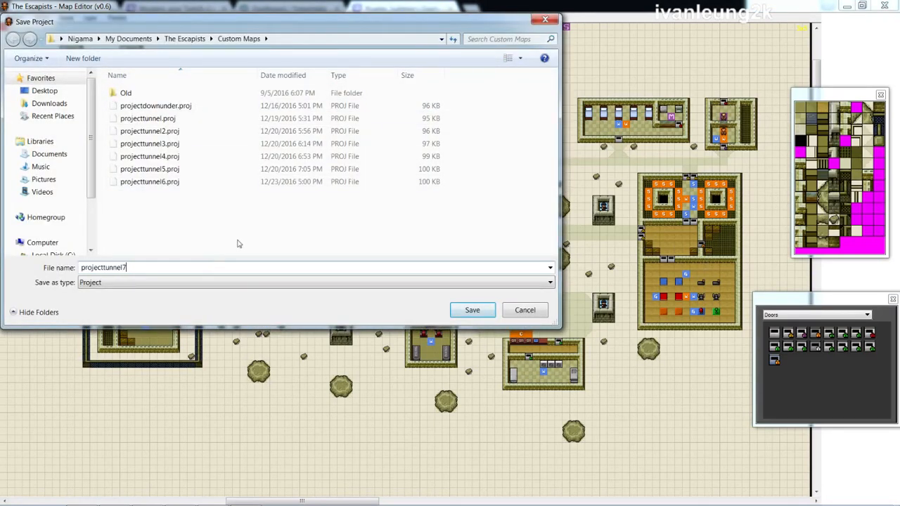
{"action": "left_click", "coordinate": [473, 310]}
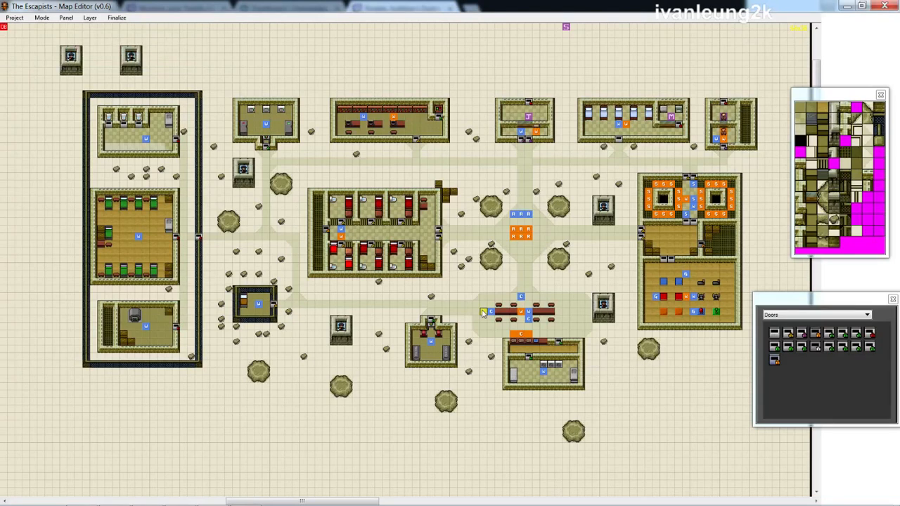
Save another copy of the project under the file name projecttunnel8.
{"action": "left_click", "coordinate": [15, 17]}
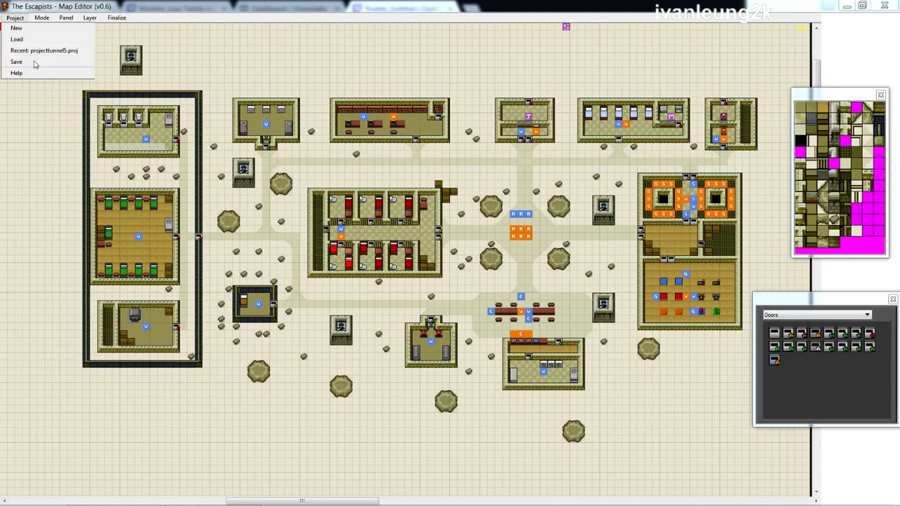
{"action": "left_click", "coordinate": [37, 62]}
{"action": "left_click", "coordinate": [204, 268]}
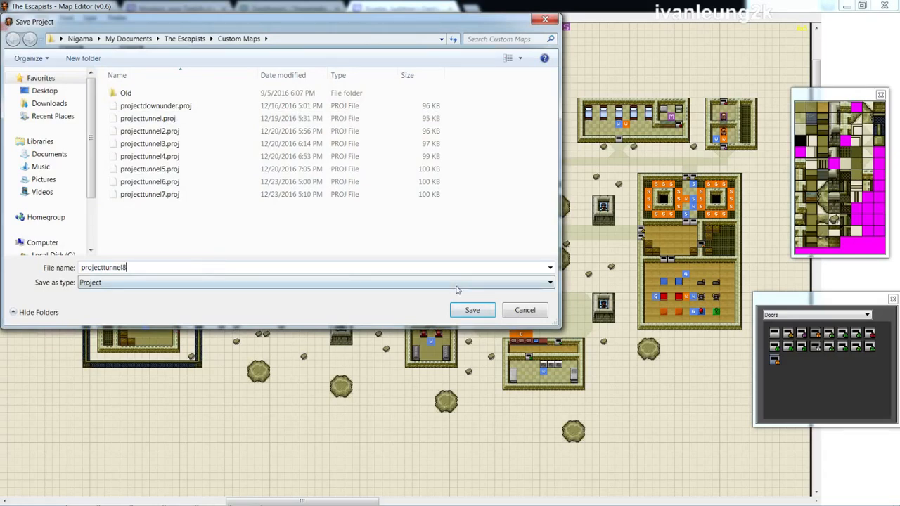
{"action": "left_click", "coordinate": [473, 311]}
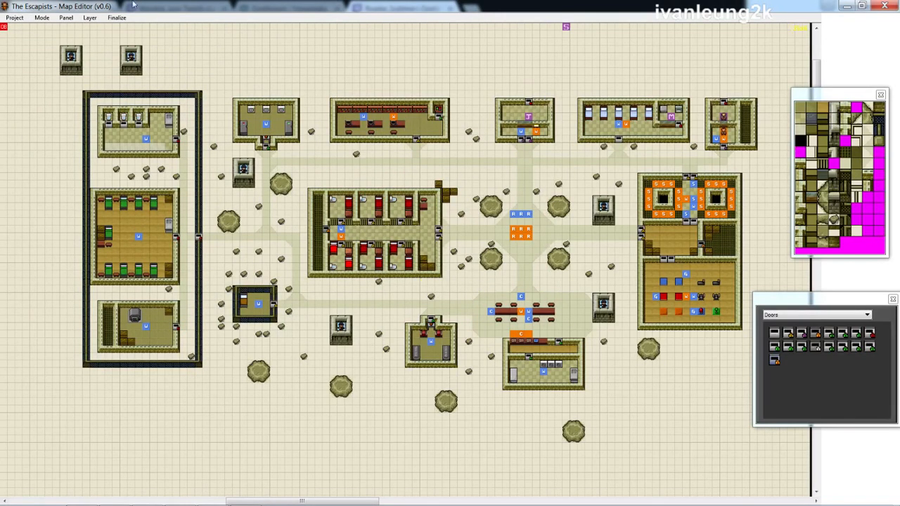
Switch to the Zones layer, mark out the laundry room and define it as the Laundry zone.
{"action": "left_click", "coordinate": [90, 19]}
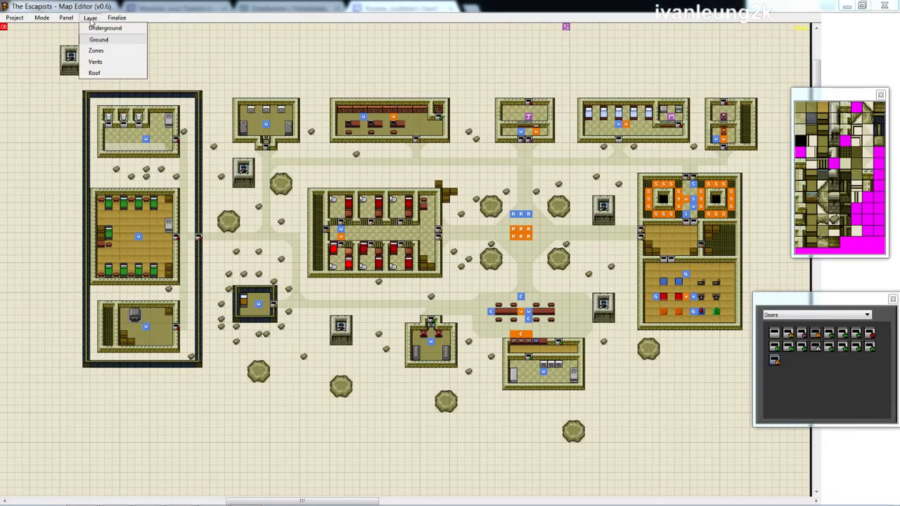
{"action": "left_click", "coordinate": [109, 55]}
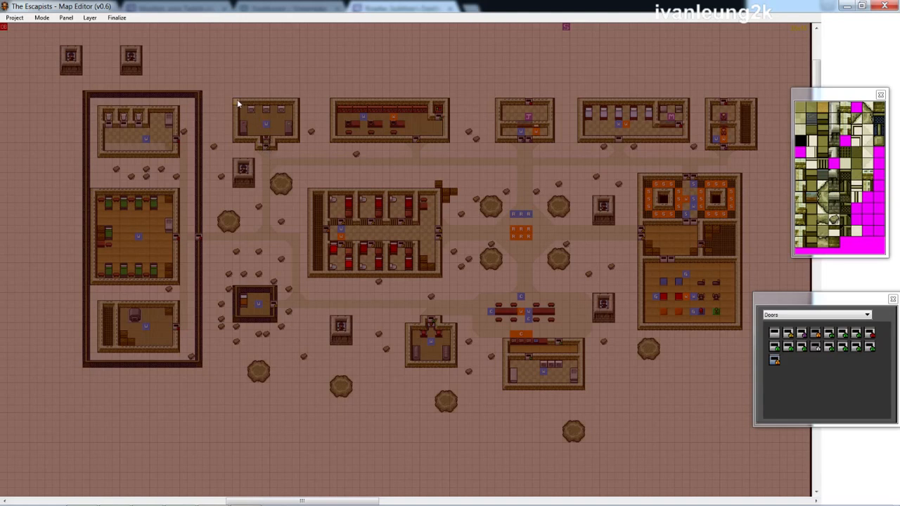
{"action": "left_click_drag", "start_coordinate": [237, 100], "coordinate": [304, 146]}
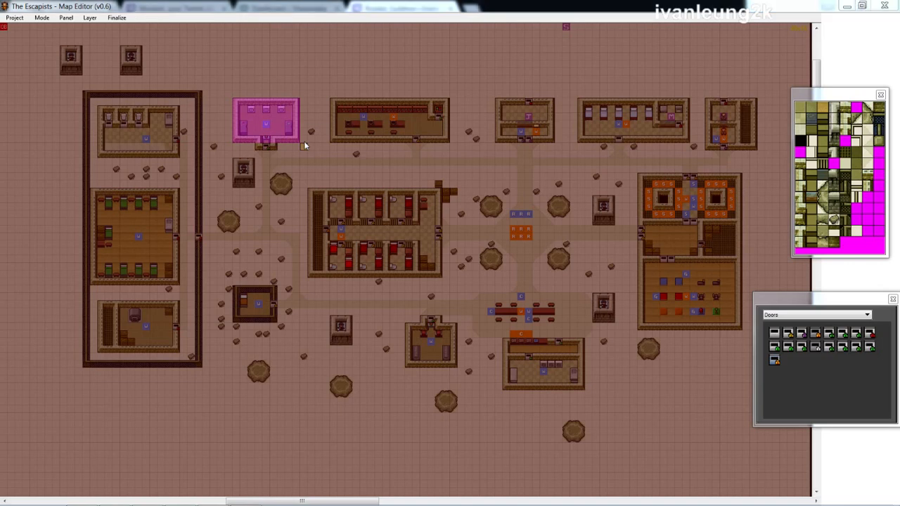
{"action": "left_click", "coordinate": [311, 149]}
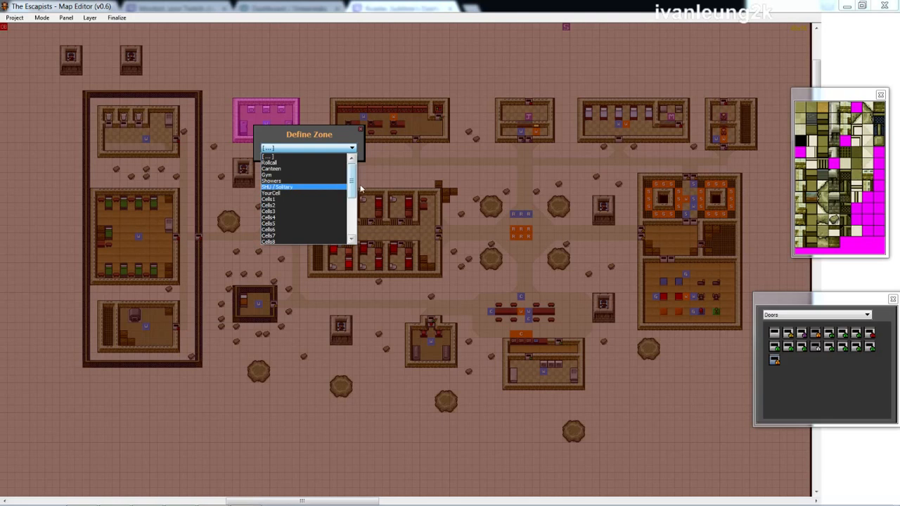
{"action": "left_click_drag", "start_coordinate": [353, 184], "coordinate": [352, 224]}
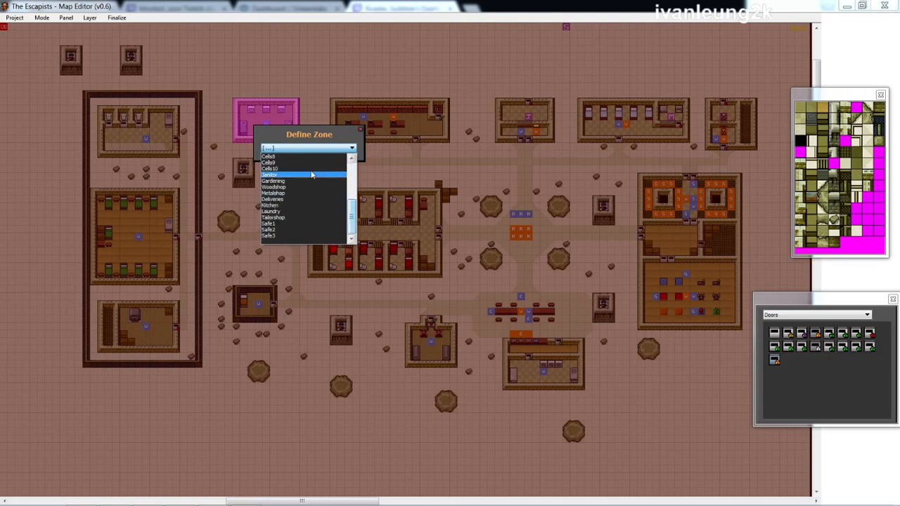
{"action": "left_click", "coordinate": [305, 211]}
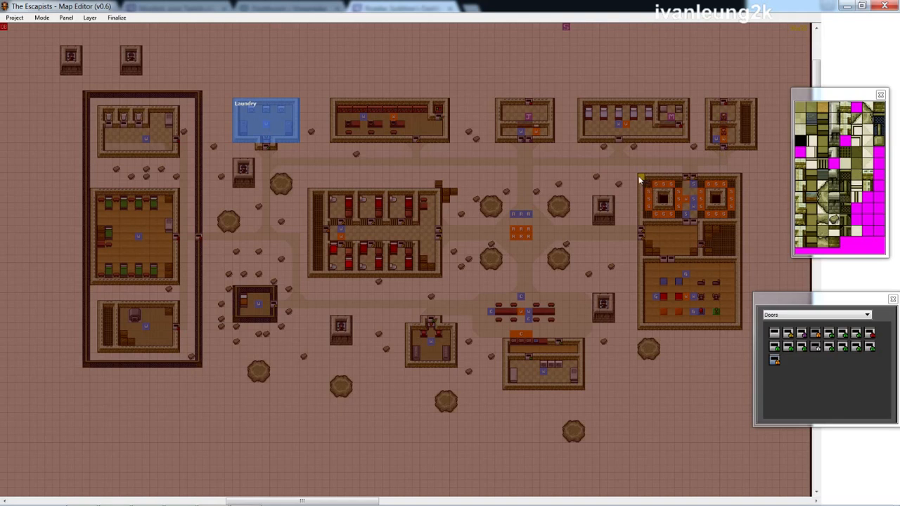
Define the northern room of the east building as the Showers zone and its large southern room as the Gym zone.
{"action": "left_click_drag", "start_coordinate": [640, 174], "coordinate": [744, 225]}
{"action": "left_click", "coordinate": [745, 230]}
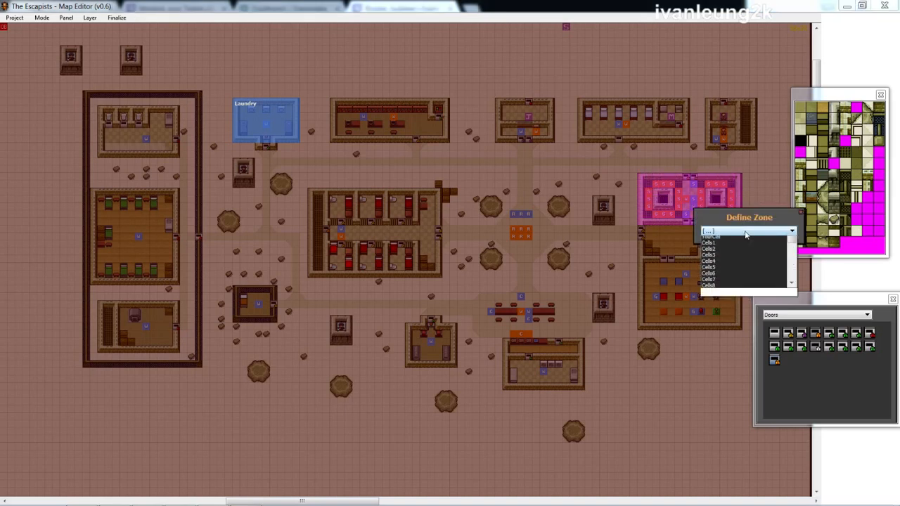
{"action": "left_click", "coordinate": [744, 264]}
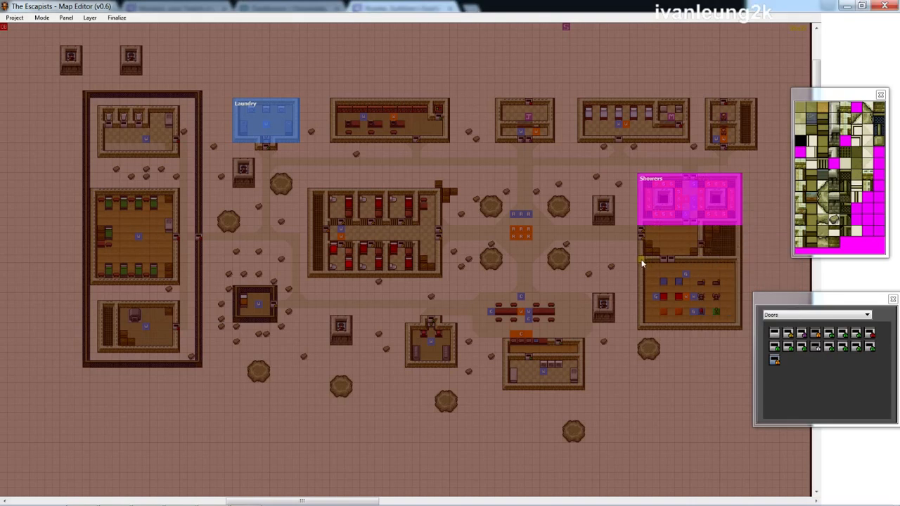
{"action": "left_click_drag", "start_coordinate": [642, 263], "coordinate": [746, 334]}
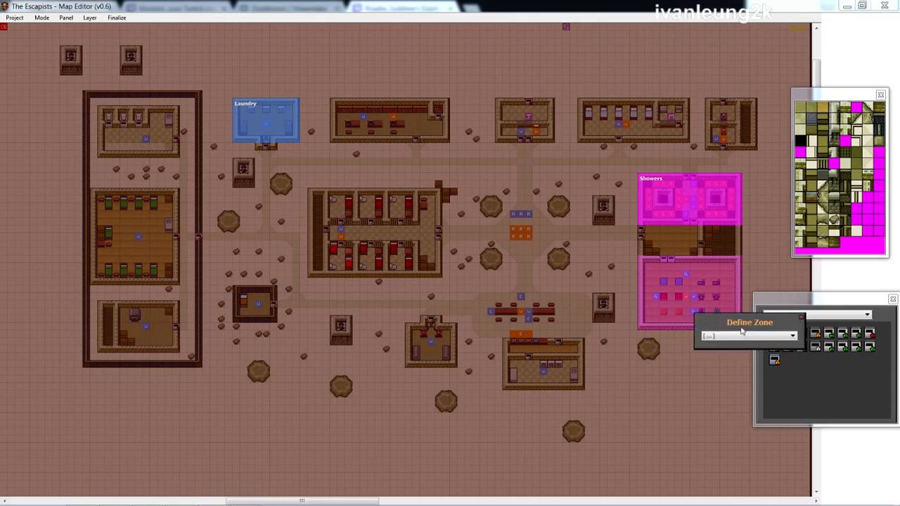
{"action": "left_click", "coordinate": [727, 336]}
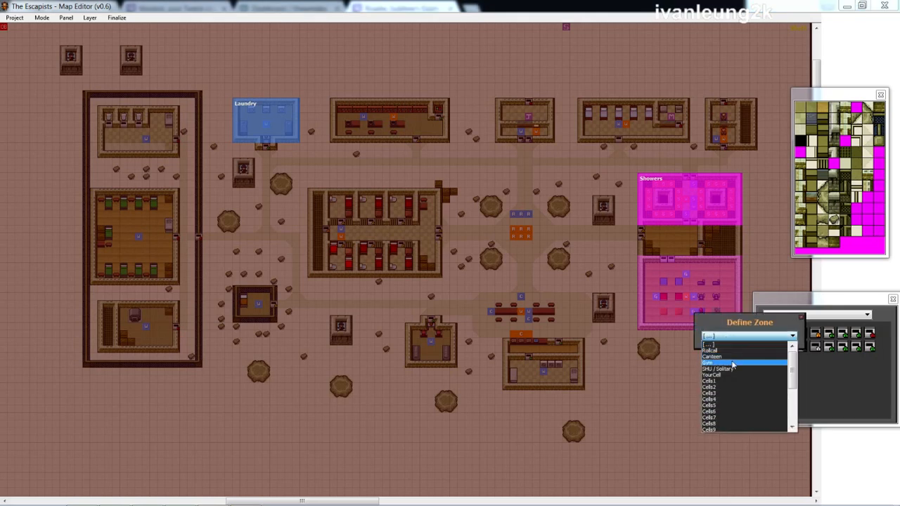
{"action": "left_click", "coordinate": [731, 364]}
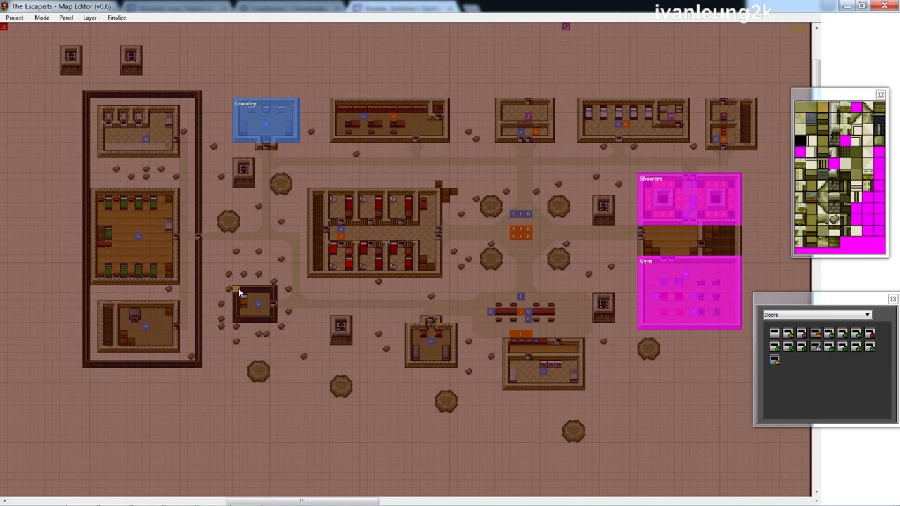
Mark out the small building southwest of the cell block and define it as the SHU / Solitary zone.
{"action": "left_click_drag", "start_coordinate": [239, 289], "coordinate": [275, 322]}
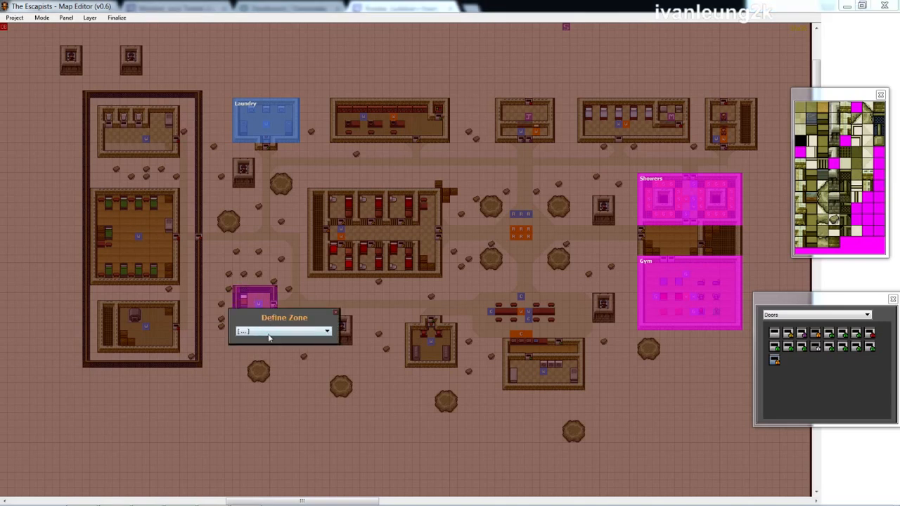
{"action": "left_click", "coordinate": [269, 337]}
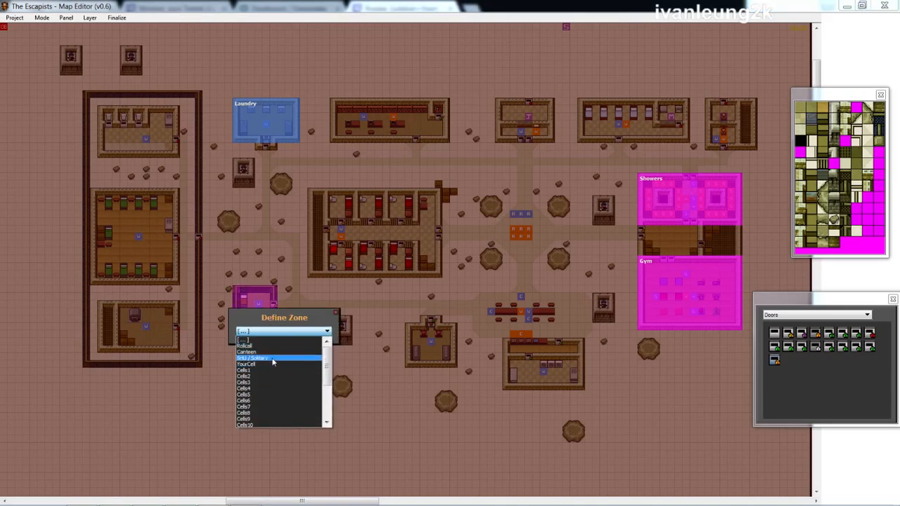
{"action": "left_click", "coordinate": [273, 359]}
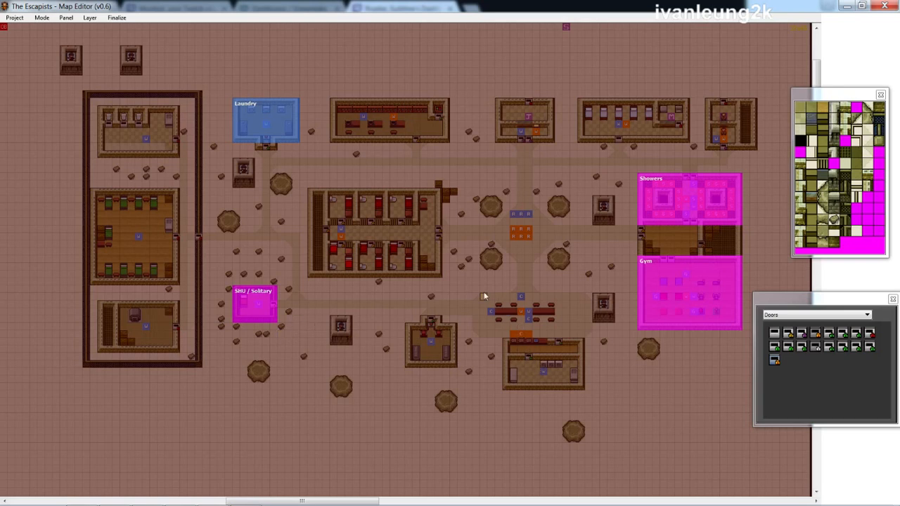
Mark out the whole building south of the dining tables, including the serving strip, and define it as the Kitchen zone.
{"action": "left_click_drag", "start_coordinate": [505, 356], "coordinate": [588, 392]}
{"action": "left_click", "coordinate": [588, 396]}
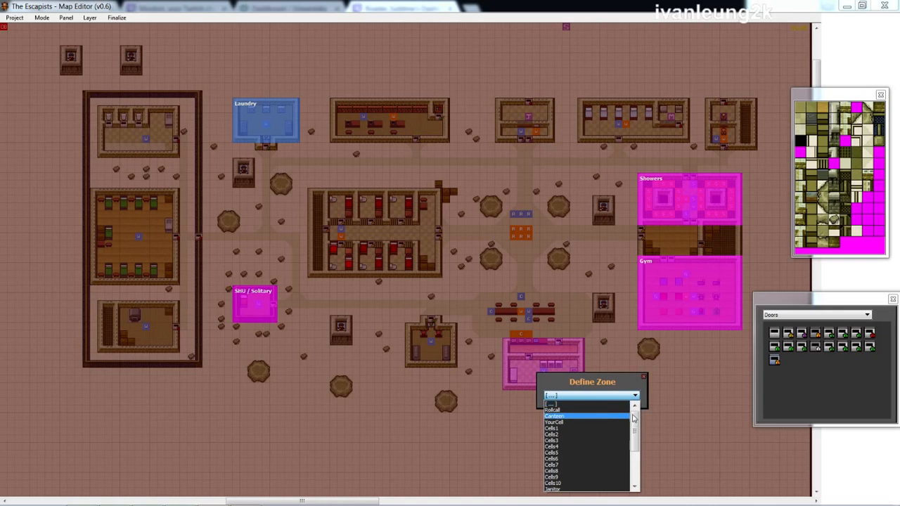
{"action": "left_click_drag", "start_coordinate": [633, 418], "coordinate": [639, 458]}
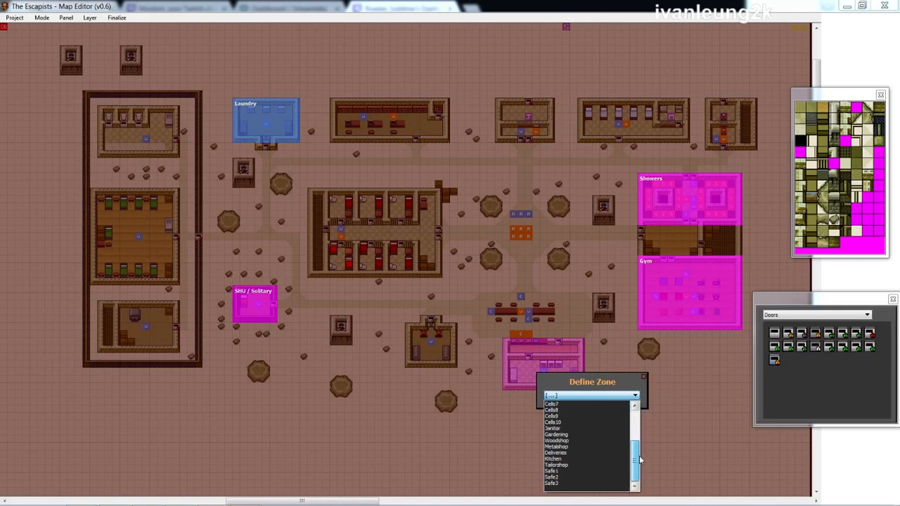
{"action": "left_click", "coordinate": [593, 460]}
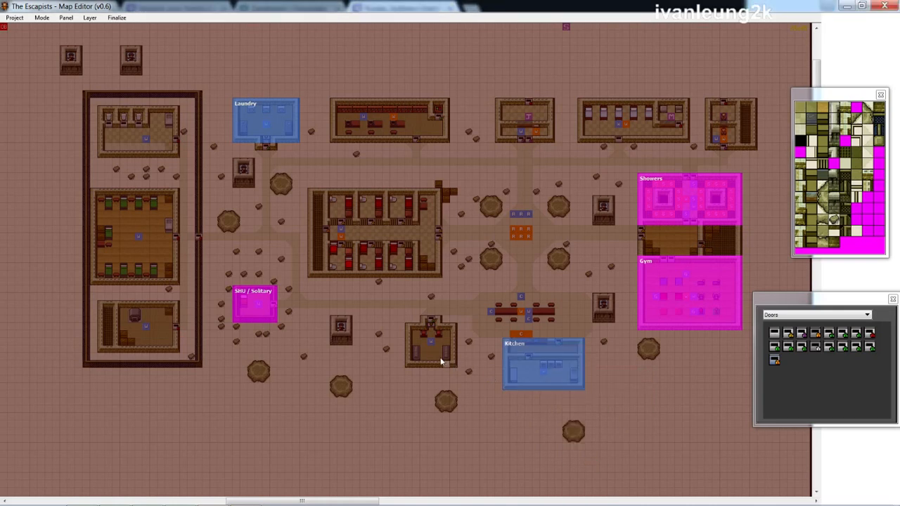
Mark out the small building just west of the Kitchen zone and define it as the Metalshop zone.
{"action": "left_click_drag", "start_coordinate": [410, 326], "coordinate": [462, 373]}
{"action": "left_click", "coordinate": [474, 383]}
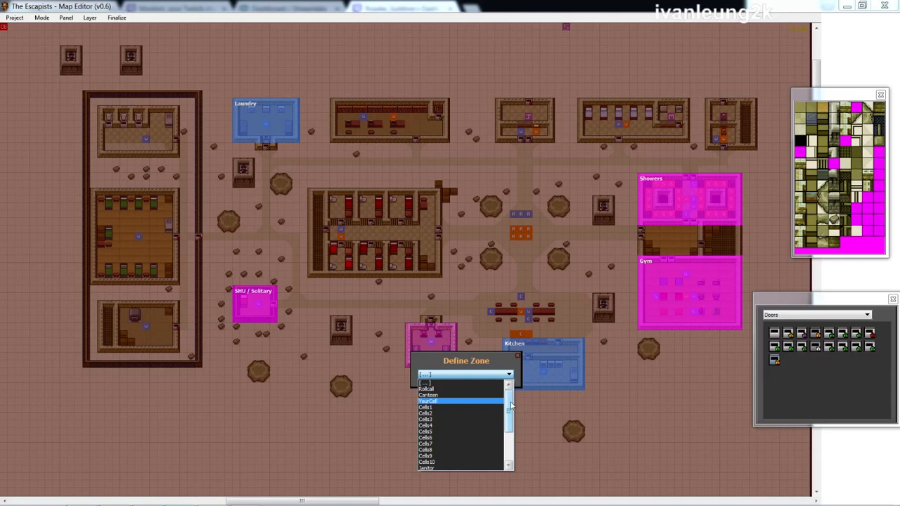
{"action": "left_click_drag", "start_coordinate": [509, 406], "coordinate": [509, 432]}
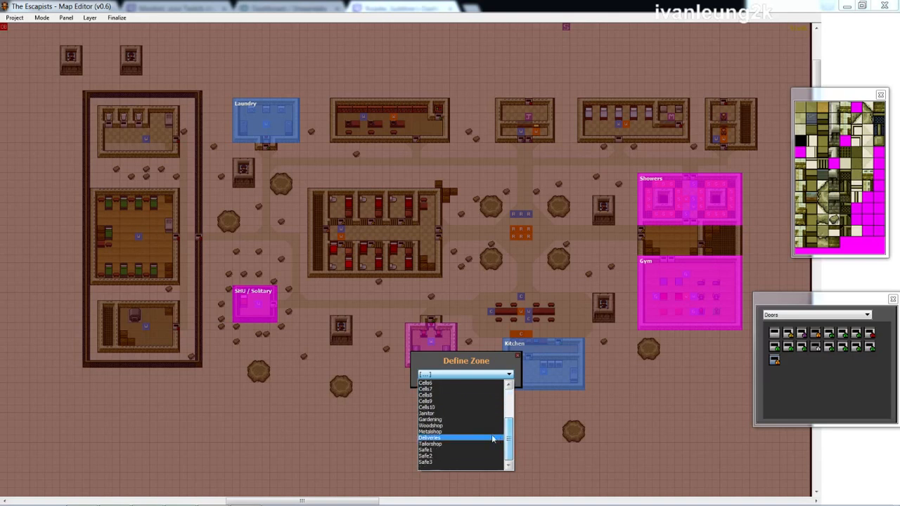
{"action": "left_click", "coordinate": [478, 432]}
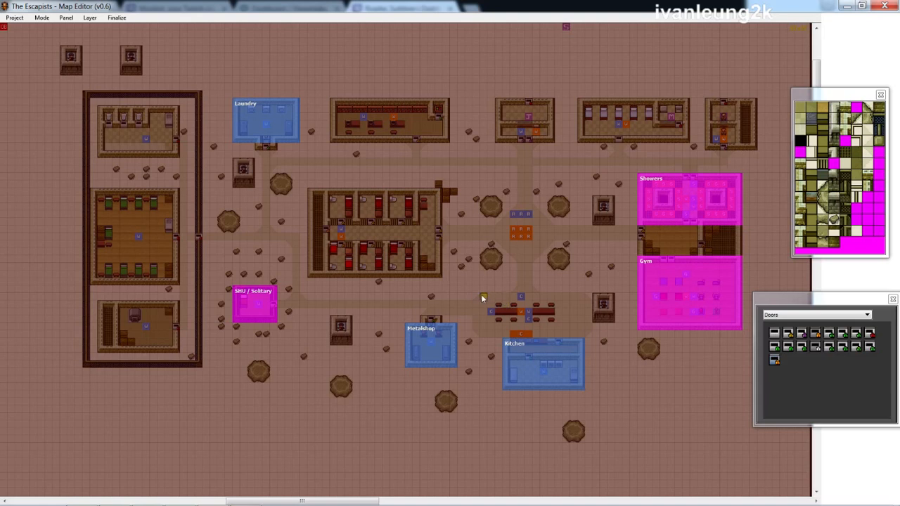
Mark out the outdoor dining tables down to the serving strip and define the area as the Canteen zone.
{"action": "mouse_move", "coordinate": [483, 299]}
{"action": "left_mouse_down"}
{"action": "mouse_move", "coordinate": [571, 326]}
{"action": "mouse_move", "coordinate": [578, 335]}
{"action": "mouse_move", "coordinate": [566, 331]}
{"action": "mouse_move", "coordinate": [567, 346]}
{"action": "left_mouse_up"}
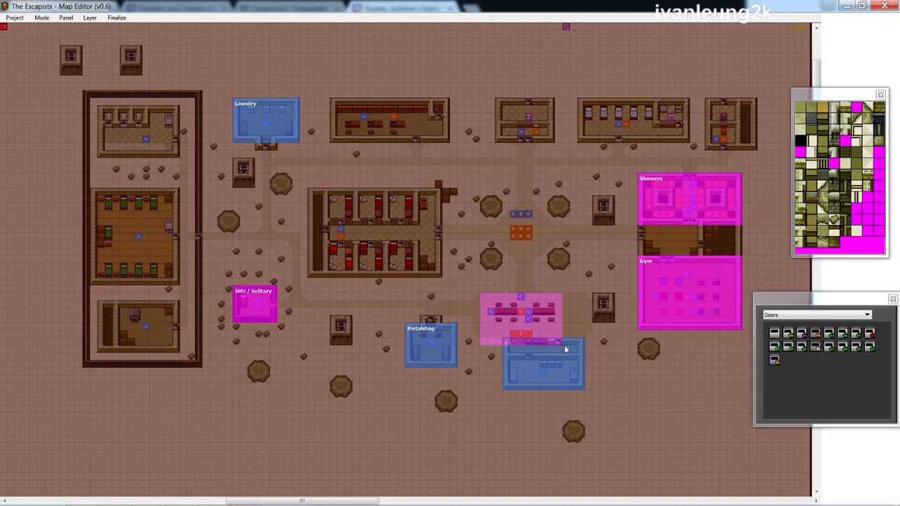
{"action": "left_click_drag", "start_coordinate": [566, 348], "coordinate": [567, 350]}
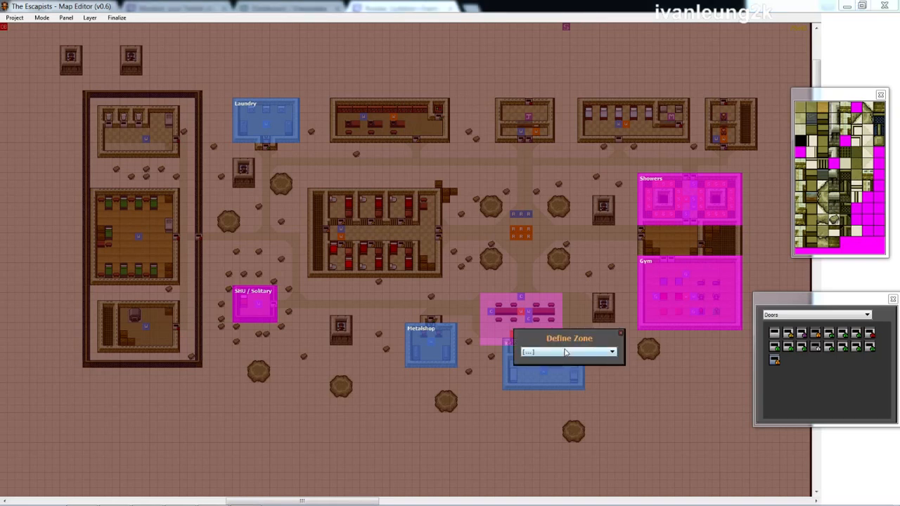
{"action": "left_click", "coordinate": [566, 352]}
{"action": "left_click", "coordinate": [564, 375]}
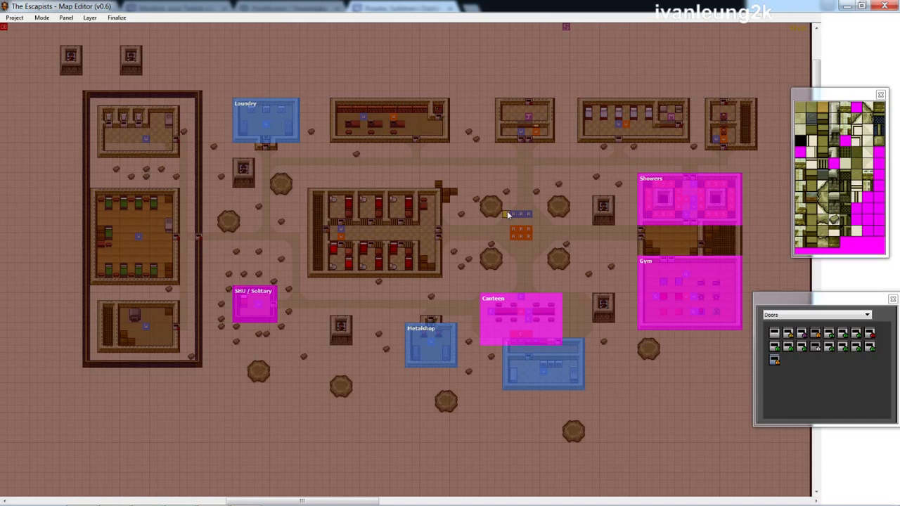
Mark out the central yard around the guard and inmate roll call waypoints and define it as the Rollcall zone.
{"action": "left_click_drag", "start_coordinate": [508, 213], "coordinate": [549, 253]}
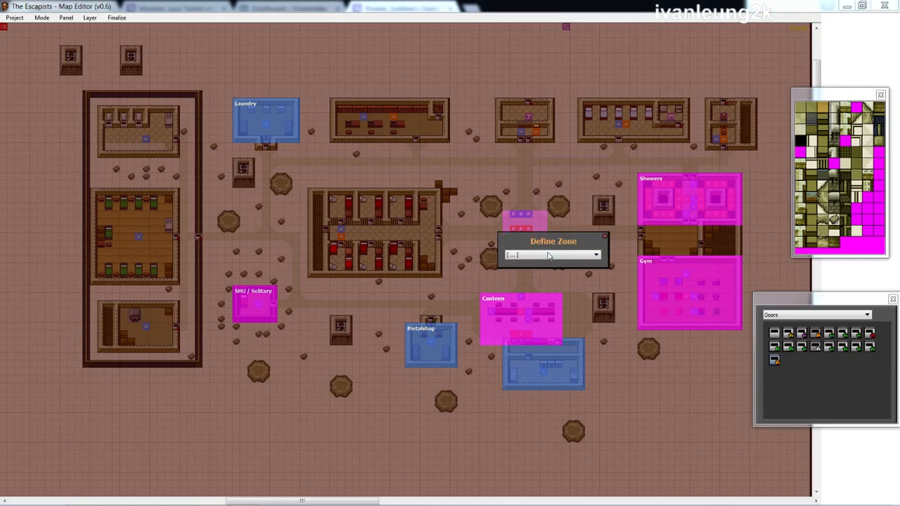
{"action": "left_click", "coordinate": [550, 254]}
{"action": "left_click", "coordinate": [547, 272]}
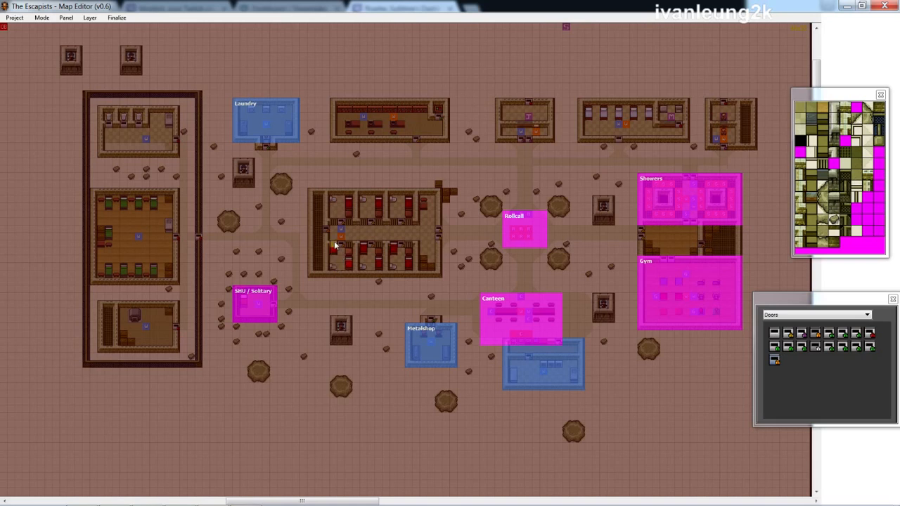
{"action": "left_click_drag", "start_coordinate": [334, 242], "coordinate": [355, 275]}
{"action": "left_click", "coordinate": [355, 278]}
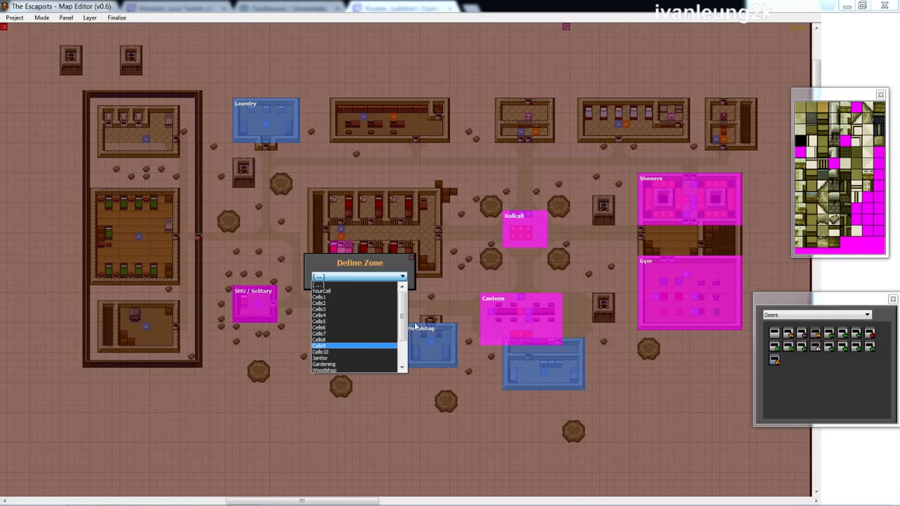
{"action": "left_click", "coordinate": [413, 262]}
{"action": "left_click", "coordinate": [411, 258]}
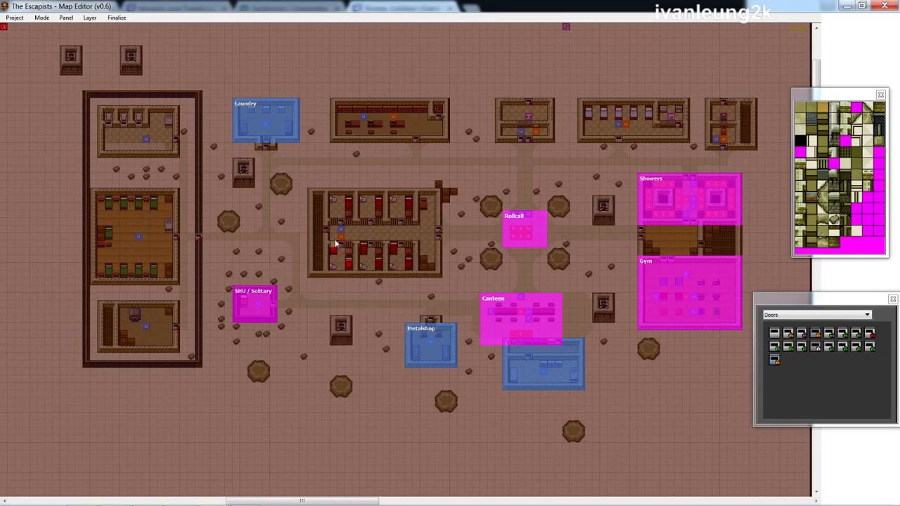
Mark out the southwest cell of the cell block and define it as the YourCell zone.
{"action": "mouse_move", "coordinate": [334, 247]}
{"action": "left_mouse_down"}
{"action": "mouse_move", "coordinate": [363, 282]}
{"action": "mouse_move", "coordinate": [334, 262]}
{"action": "left_mouse_up"}
{"action": "left_click_drag", "start_coordinate": [328, 244], "coordinate": [365, 281]}
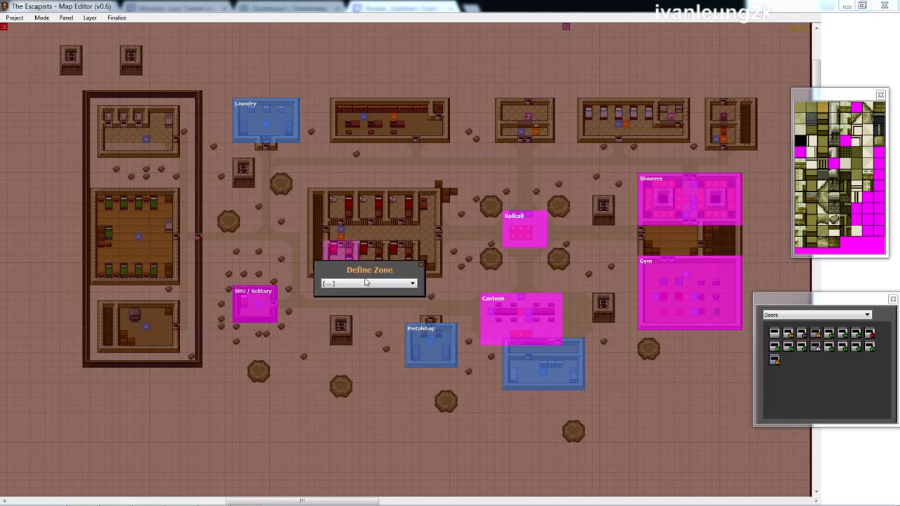
{"action": "left_click", "coordinate": [366, 282]}
{"action": "left_click", "coordinate": [368, 300]}
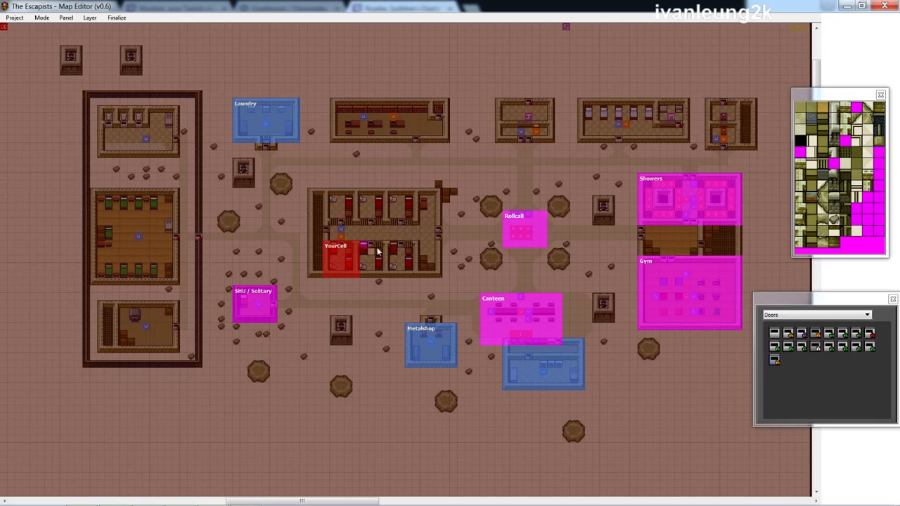
Shift the YourCell zone slightly north, and move it off its cell to the west edge of the cell block.
{"action": "left_click", "coordinate": [364, 246]}
{"action": "left_click", "coordinate": [357, 247]}
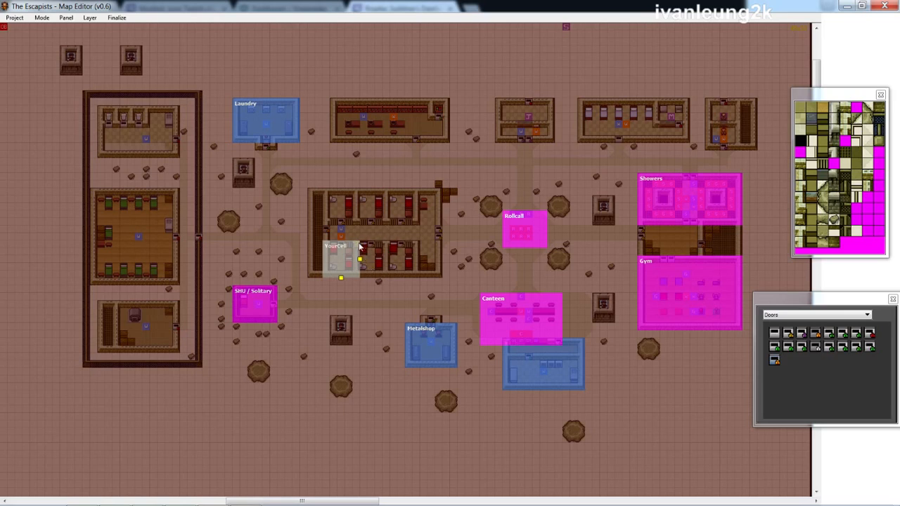
{"action": "left_click_drag", "start_coordinate": [355, 247], "coordinate": [351, 246]}
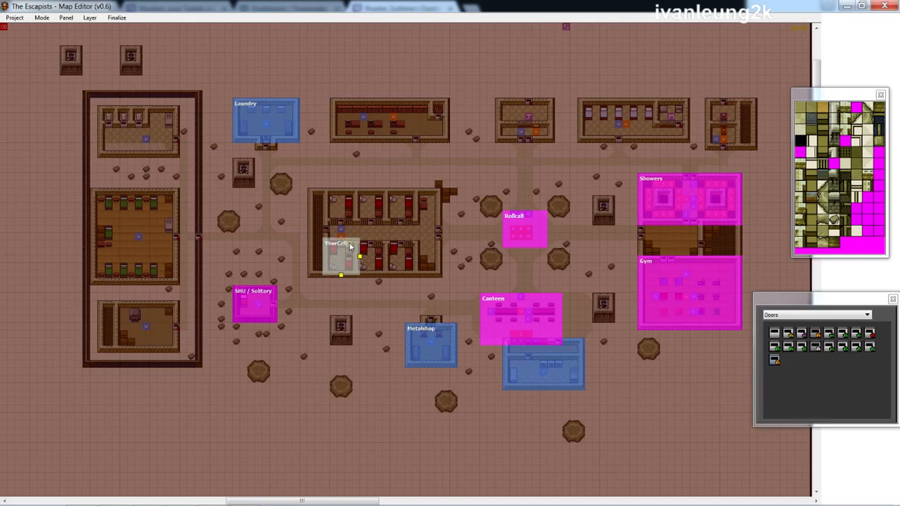
{"action": "left_click", "coordinate": [366, 248]}
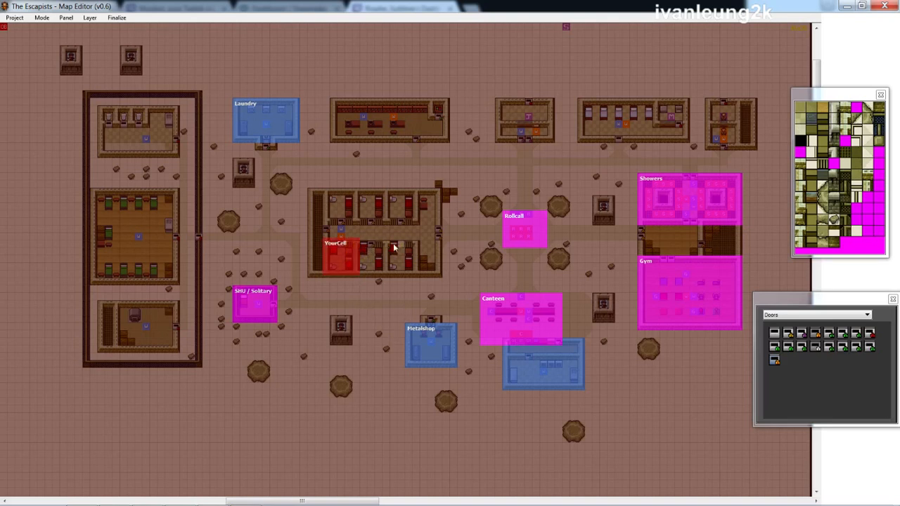
{"action": "left_click", "coordinate": [342, 250]}
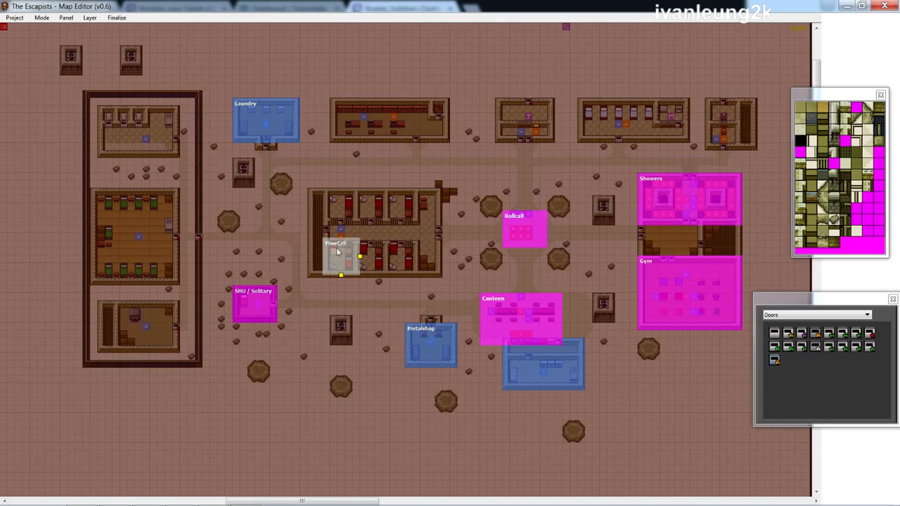
{"action": "left_click_drag", "start_coordinate": [336, 251], "coordinate": [291, 244]}
{"action": "left_click", "coordinate": [360, 247]}
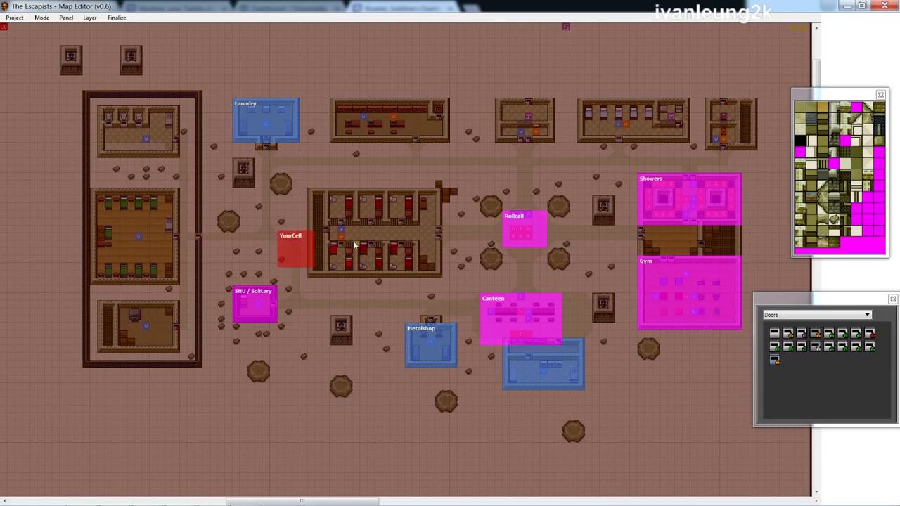
Define the two remaining southern cells of the cell block as the Cells1 zone and its three northern cells as Cells2.
{"action": "left_click_drag", "start_coordinate": [366, 264], "coordinate": [422, 280]}
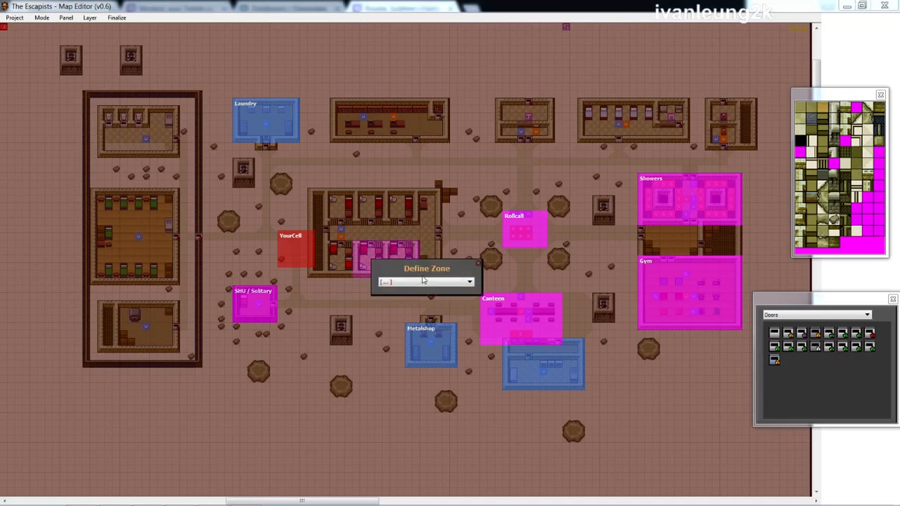
{"action": "left_click", "coordinate": [422, 282]}
{"action": "left_click", "coordinate": [417, 297]}
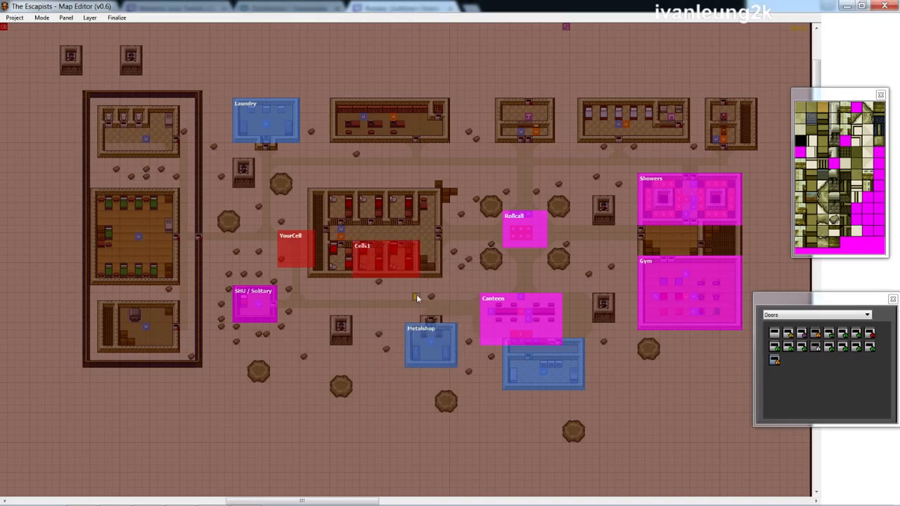
{"action": "left_click_drag", "start_coordinate": [341, 210], "coordinate": [420, 225]}
{"action": "left_click", "coordinate": [418, 232]}
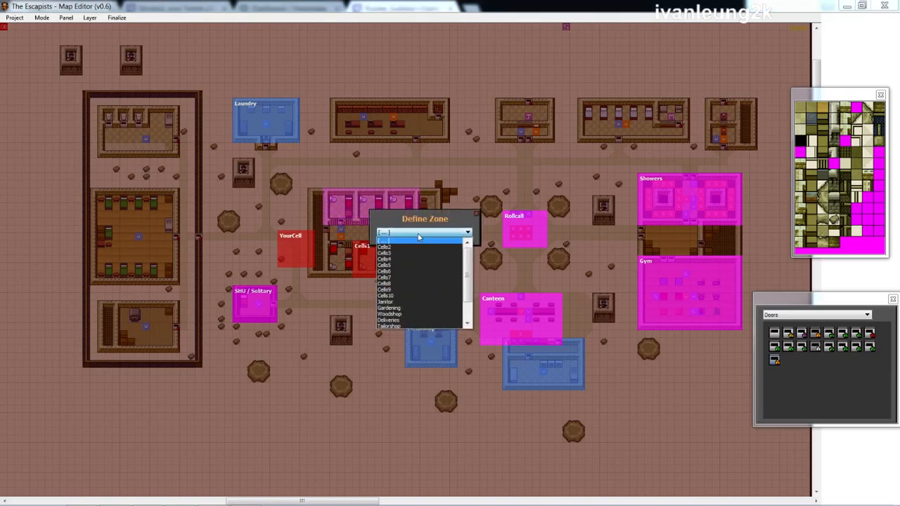
{"action": "left_click", "coordinate": [416, 250]}
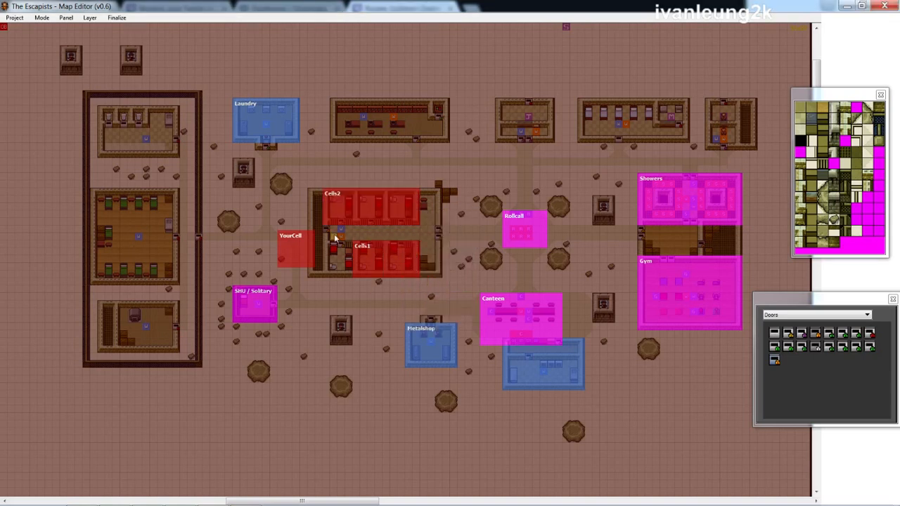
Move the YourCell zone back over the southwest cell, beside the Cells1 zone.
{"action": "left_click", "coordinate": [301, 246]}
{"action": "left_click_drag", "start_coordinate": [292, 244], "coordinate": [335, 255]}
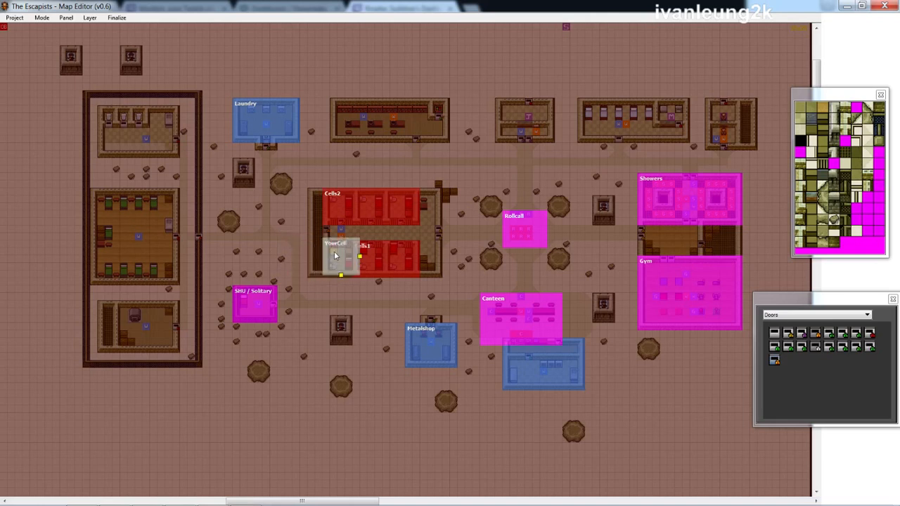
{"action": "left_click", "coordinate": [355, 300]}
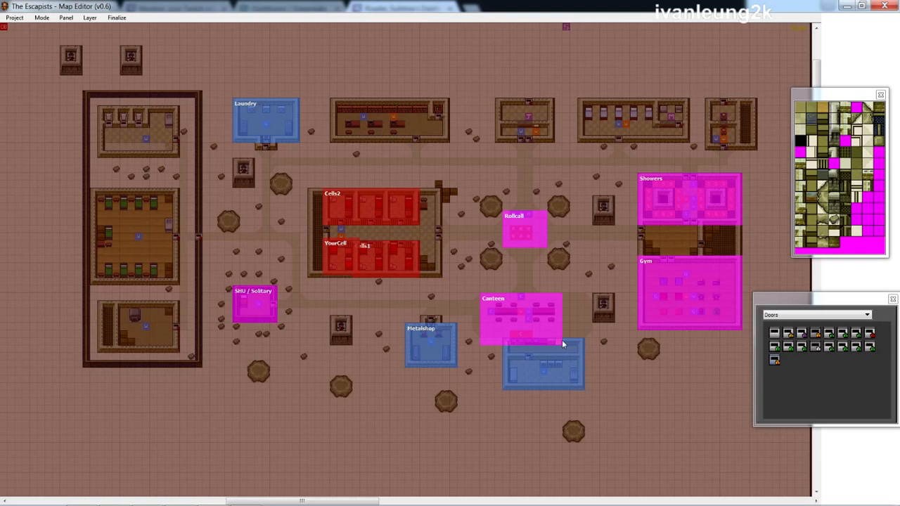
Review the zone types still available for a new zone on the open ground south of the gym.
{"action": "left_click", "coordinate": [439, 290]}
{"action": "left_click", "coordinate": [641, 411]}
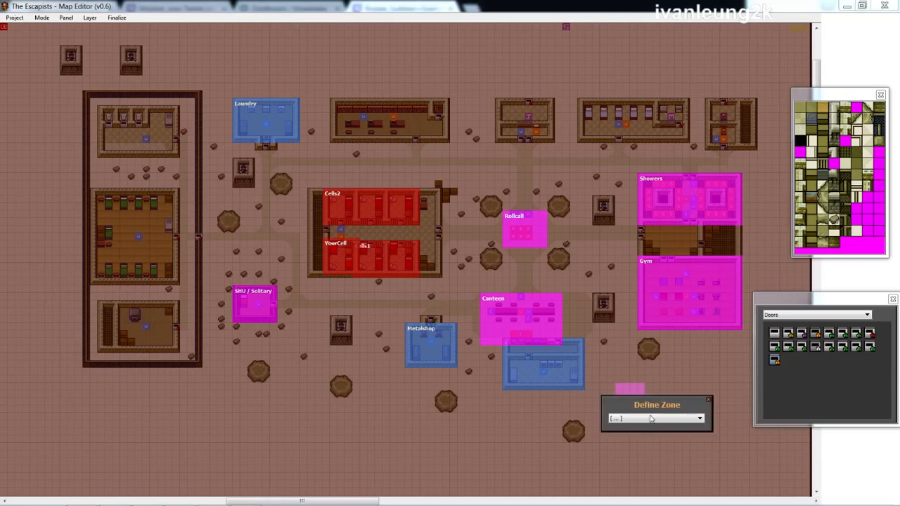
{"action": "left_click", "coordinate": [652, 419]}
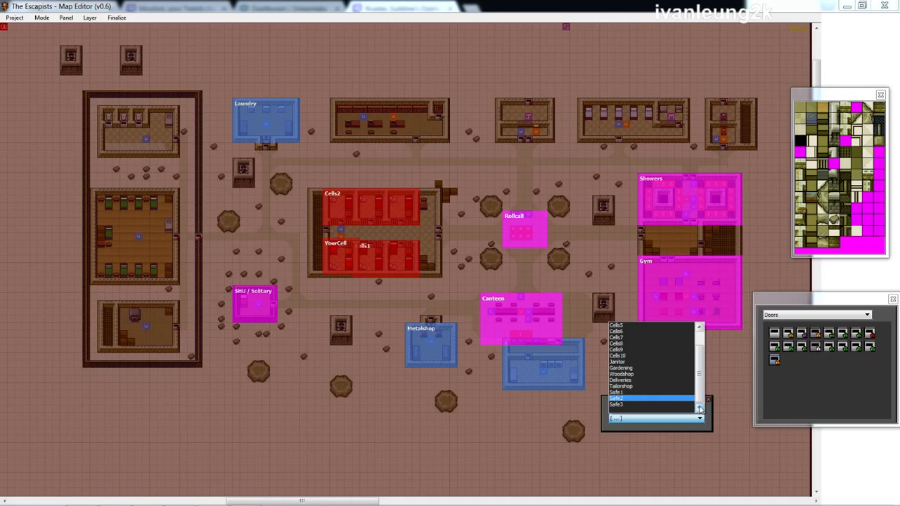
{"action": "mouse_move", "coordinate": [698, 397]}
{"action": "left_mouse_down"}
{"action": "mouse_move", "coordinate": [699, 373]}
{"action": "mouse_move", "coordinate": [699, 390]}
{"action": "left_mouse_up"}
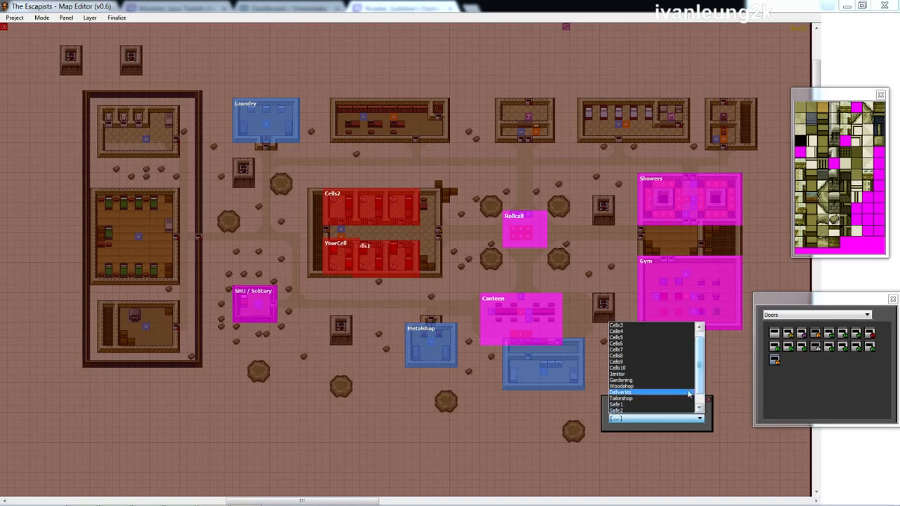
{"action": "left_click", "coordinate": [581, 407]}
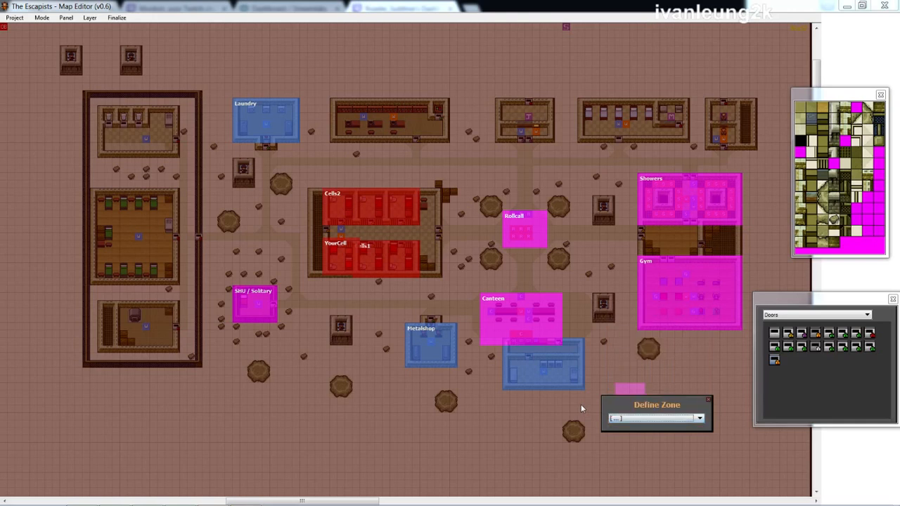
{"action": "left_click", "coordinate": [708, 400]}
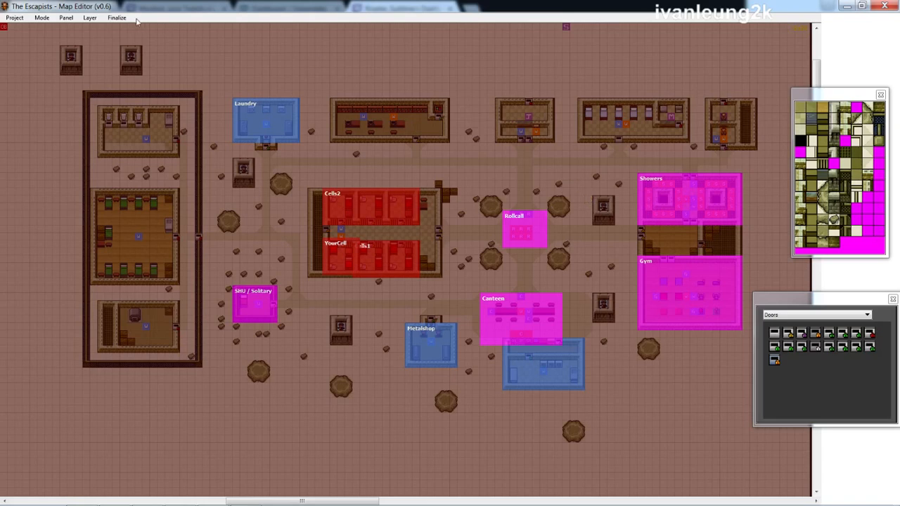
Save the project as projecttunnel9 in the Custom Maps folder.
{"action": "left_click", "coordinate": [15, 18]}
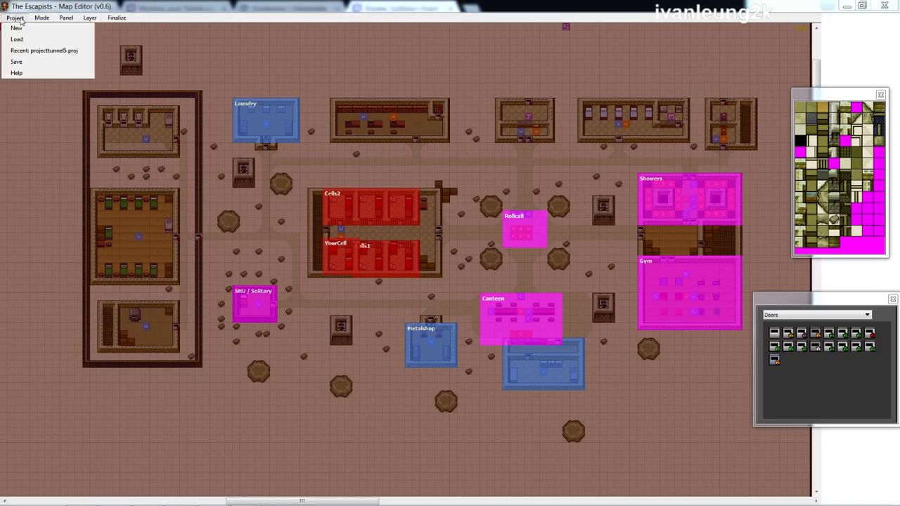
{"action": "left_click", "coordinate": [21, 61]}
{"action": "left_click", "coordinate": [180, 270]}
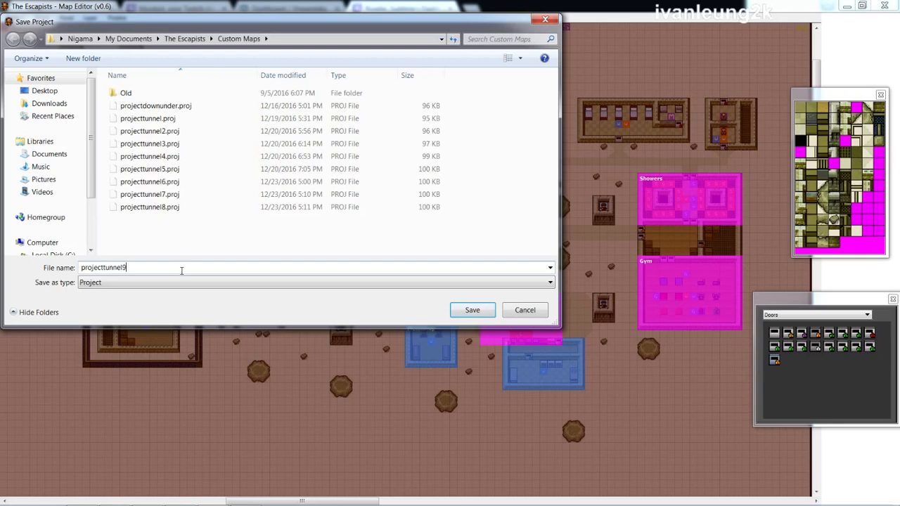
{"action": "type", "text": "9"}
{"action": "left_click", "coordinate": [467, 312]}
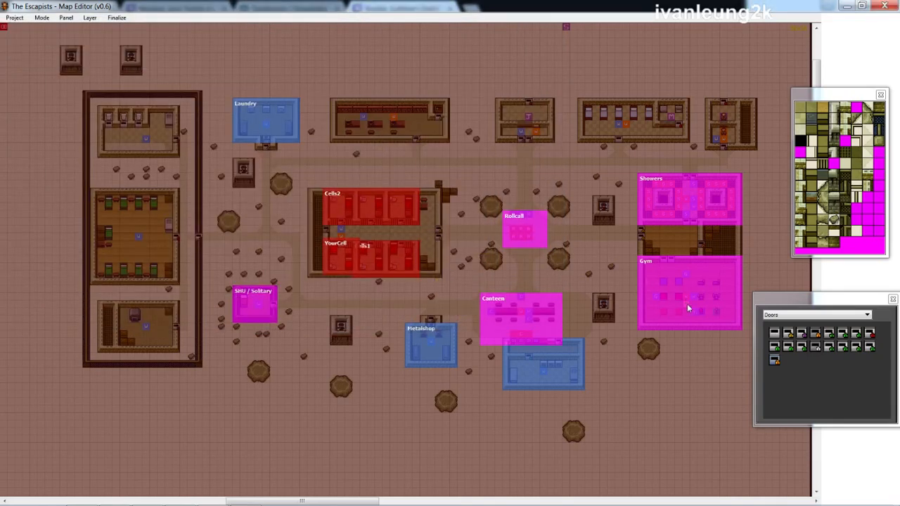
{"action": "left_click", "coordinate": [538, 230]}
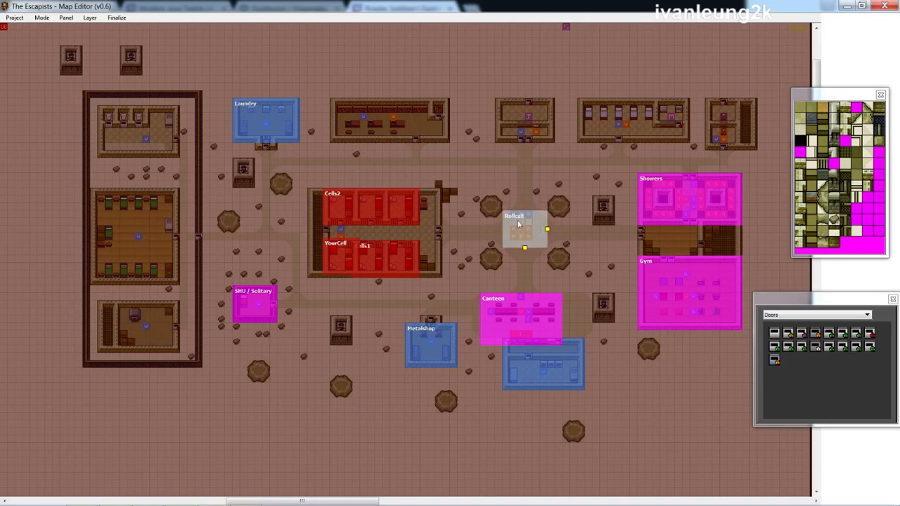
{"action": "mouse_move", "coordinate": [514, 222]}
{"action": "left_mouse_down"}
{"action": "mouse_move", "coordinate": [518, 235]}
{"action": "mouse_move", "coordinate": [497, 235]}
{"action": "mouse_move", "coordinate": [502, 212]}
{"action": "left_mouse_up"}
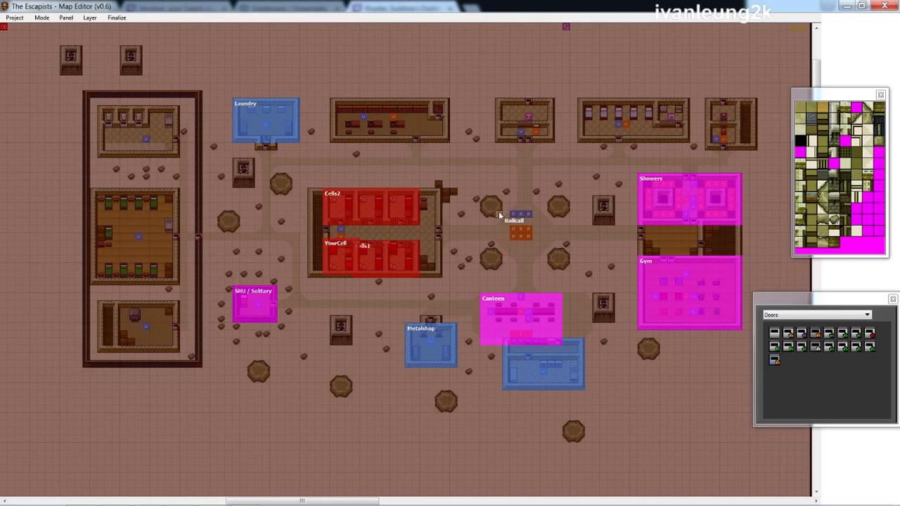
{"action": "left_click_drag", "start_coordinate": [498, 212], "coordinate": [552, 253]}
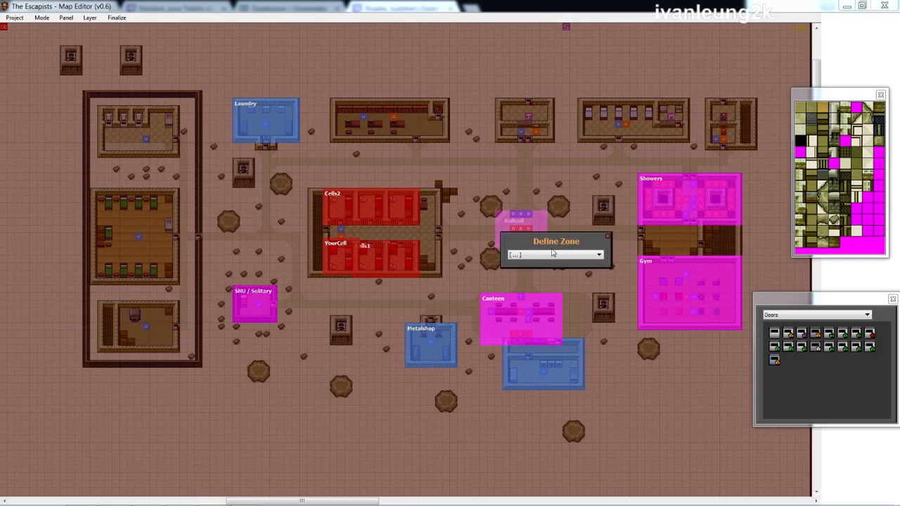
{"action": "left_click", "coordinate": [550, 256]}
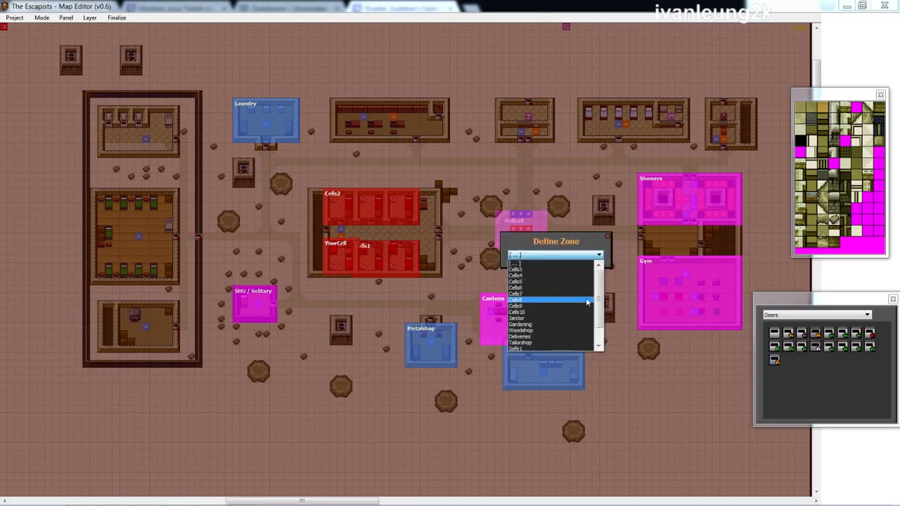
{"action": "left_click_drag", "start_coordinate": [599, 301], "coordinate": [601, 328]}
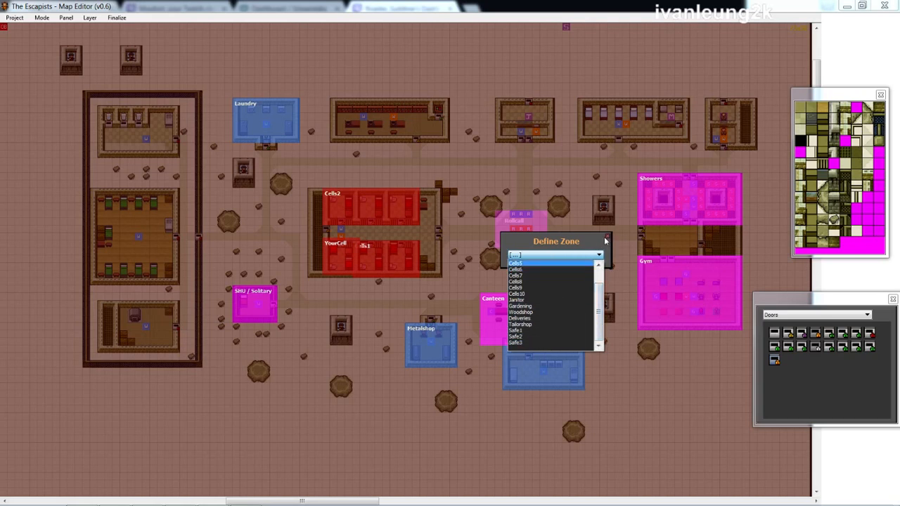
{"action": "left_click", "coordinate": [608, 239]}
{"action": "left_click", "coordinate": [608, 237]}
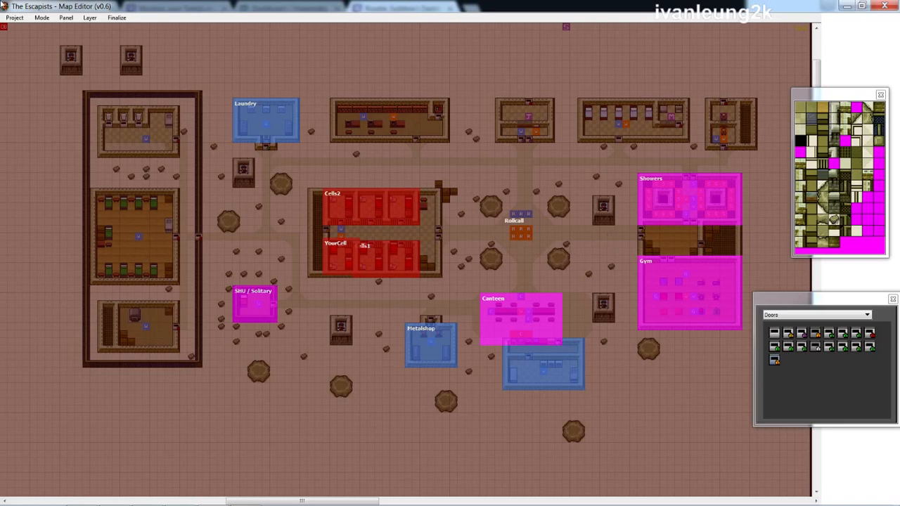
Load the saved project projecttunnel9.proj from the Custom Maps folder.
{"action": "left_click", "coordinate": [15, 18]}
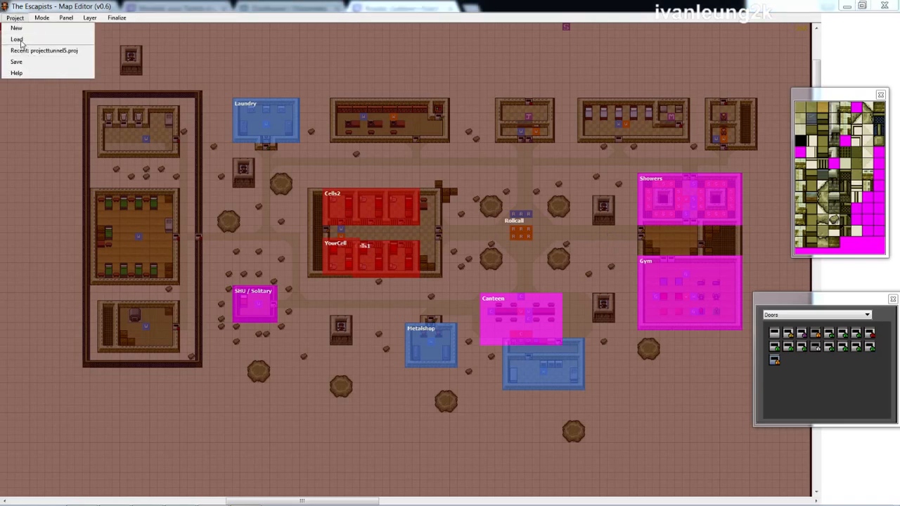
{"action": "left_click", "coordinate": [21, 41]}
{"action": "left_click", "coordinate": [162, 220]}
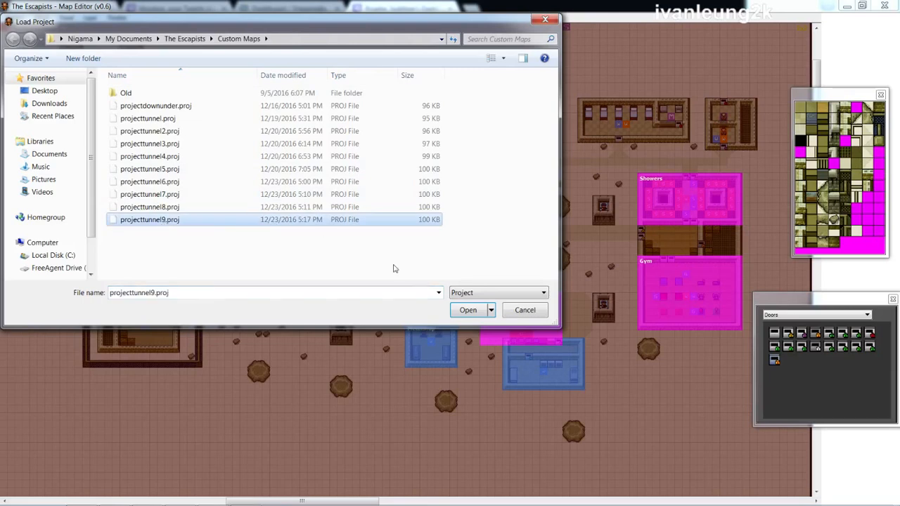
{"action": "left_click", "coordinate": [468, 310]}
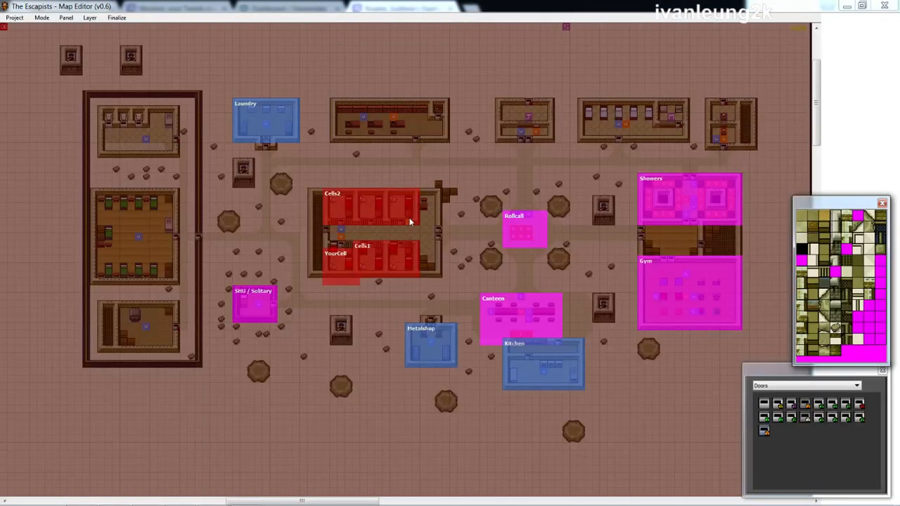
{"action": "left_click", "coordinate": [508, 175]}
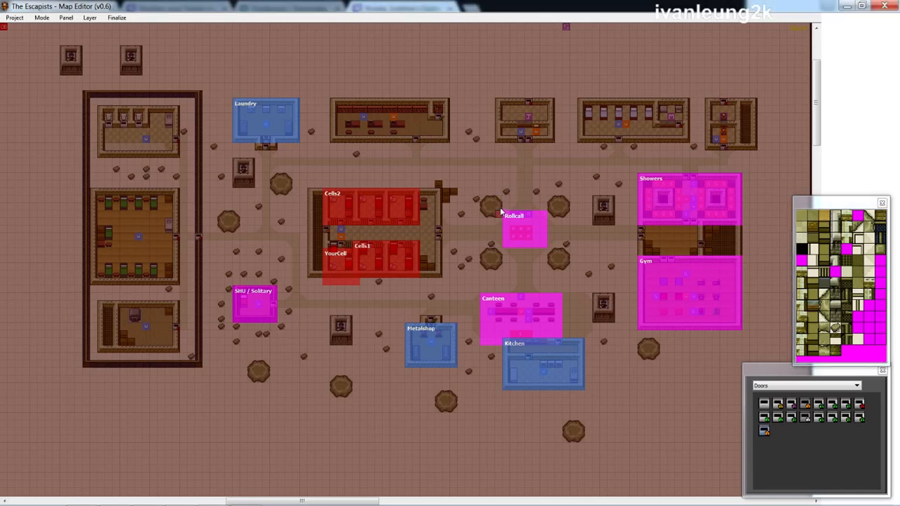
{"action": "left_click_drag", "start_coordinate": [498, 207], "coordinate": [556, 256]}
{"action": "left_click", "coordinate": [561, 263]}
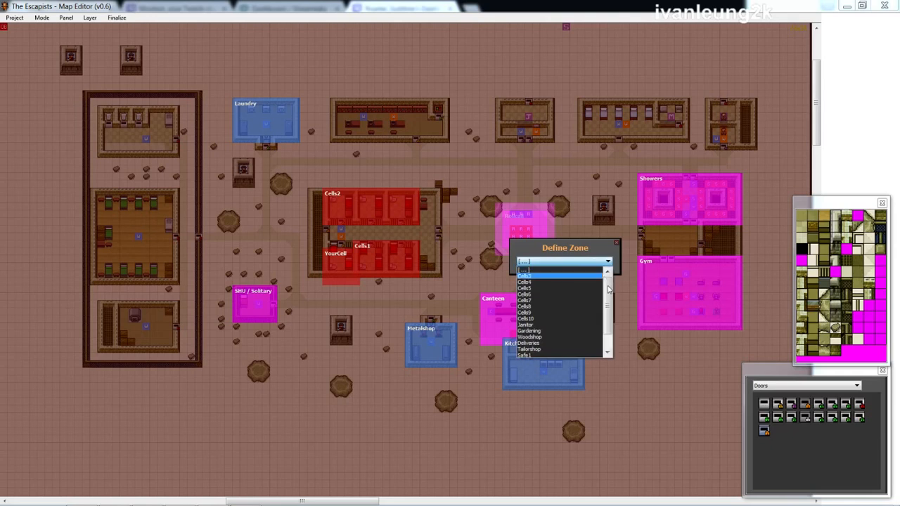
{"action": "scroll", "coordinate": [588, 341], "scroll_direction": "down", "scroll_amount": 1}
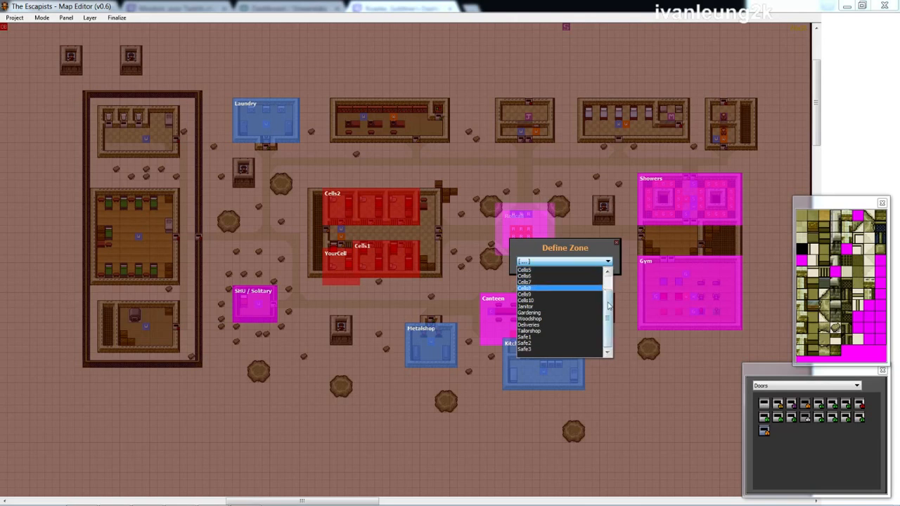
{"action": "left_click", "coordinate": [609, 274]}
{"action": "left_click", "coordinate": [608, 273]}
{"action": "left_click", "coordinate": [608, 261]}
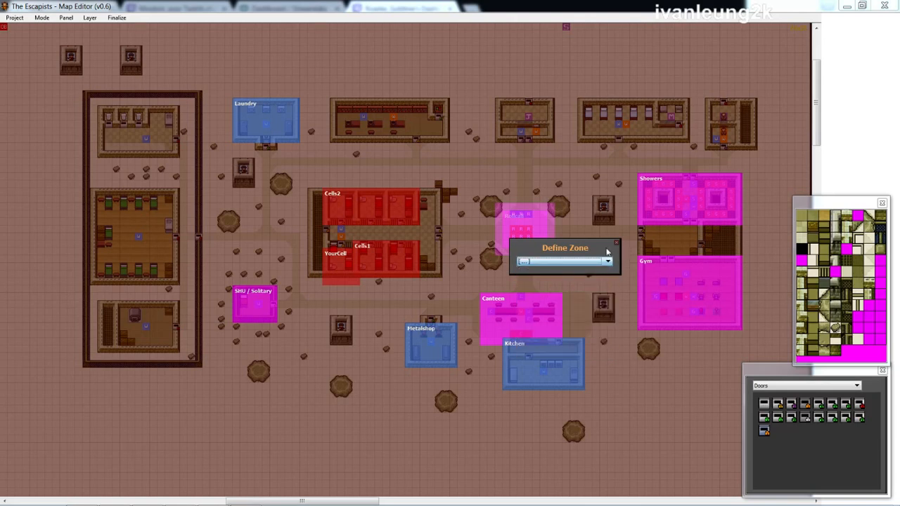
{"action": "left_click", "coordinate": [617, 243]}
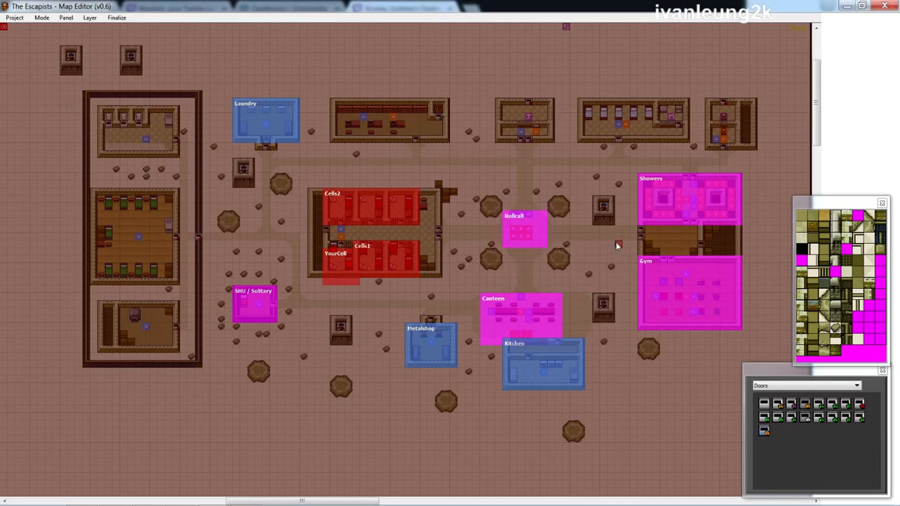
Shift the existing Rollcall zone slightly north and west over the roll-call waypoints.
{"action": "left_click", "coordinate": [512, 228]}
{"action": "left_click_drag", "start_coordinate": [544, 235], "coordinate": [526, 226]}
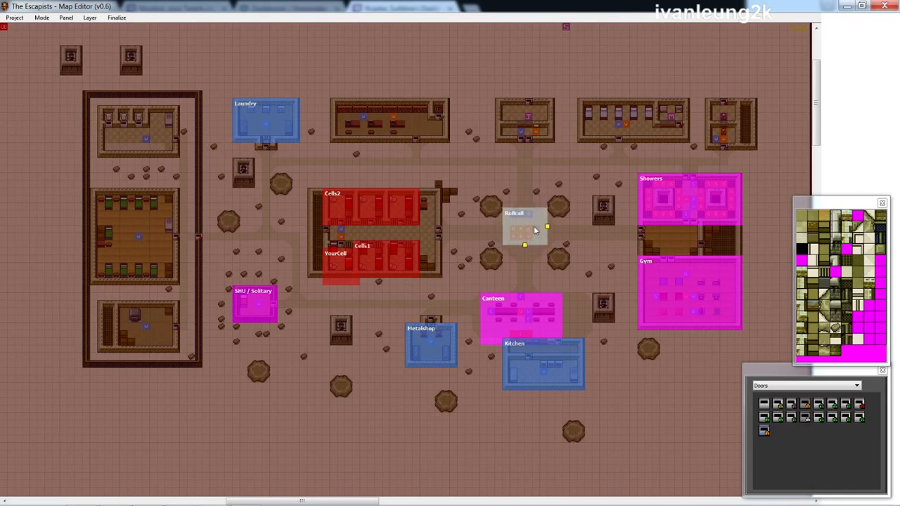
{"action": "left_click_drag", "start_coordinate": [530, 228], "coordinate": [522, 228]}
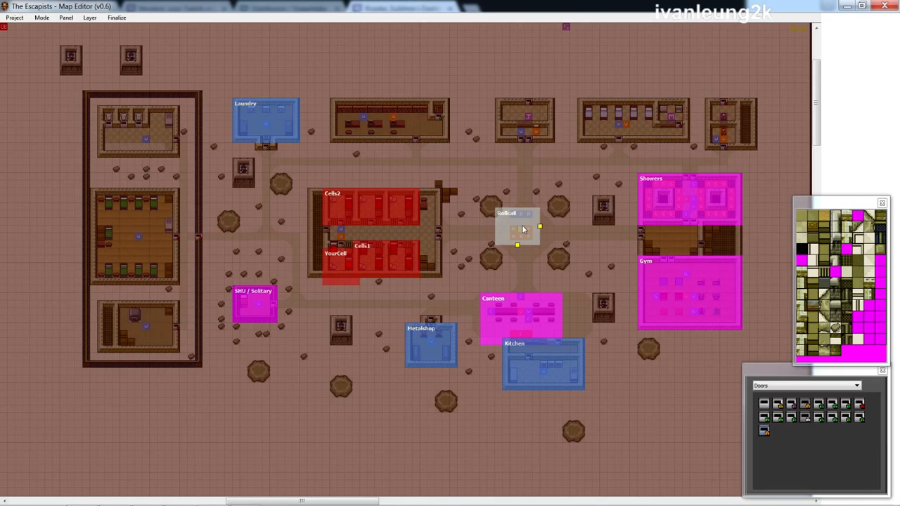
Remove the shifted Rollcall zone and define a larger Rollcall zone around all the roll-call waypoints.
{"action": "right_click", "coordinate": [522, 226]}
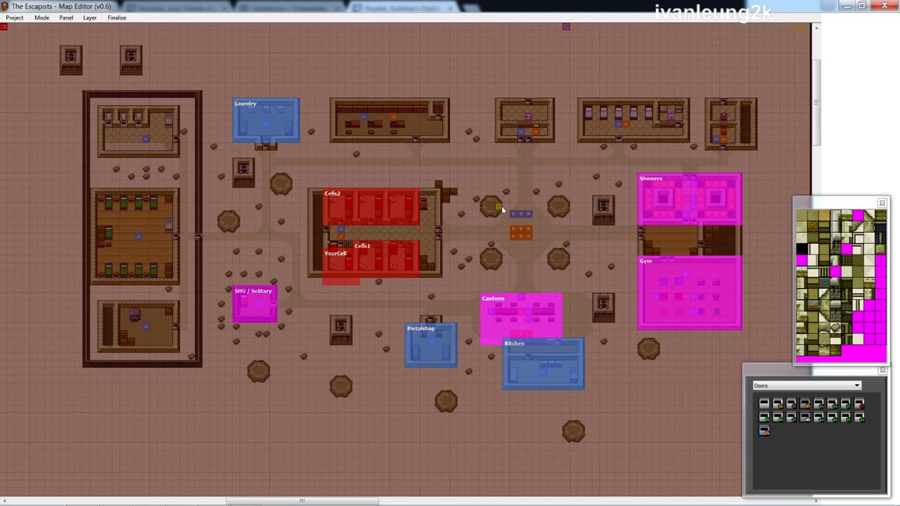
{"action": "left_click_drag", "start_coordinate": [502, 208], "coordinate": [554, 253]}
{"action": "left_click", "coordinate": [556, 256]}
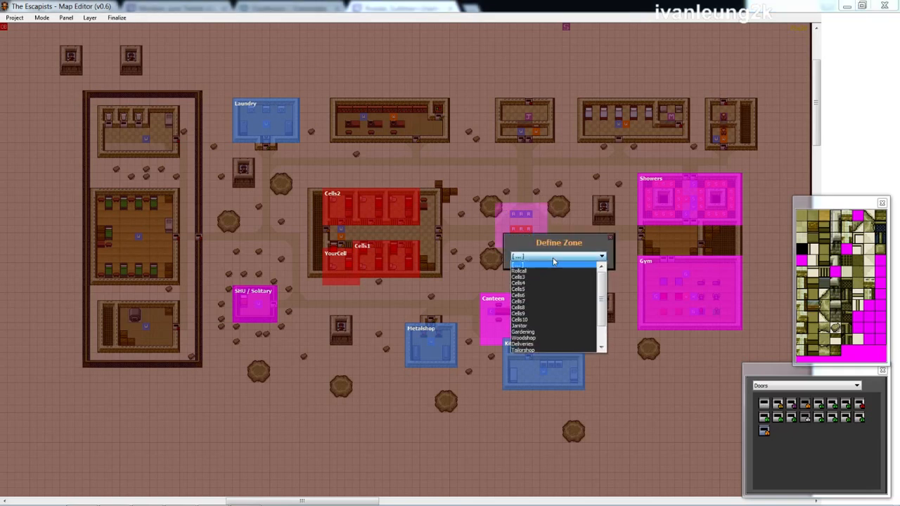
{"action": "left_click", "coordinate": [551, 272]}
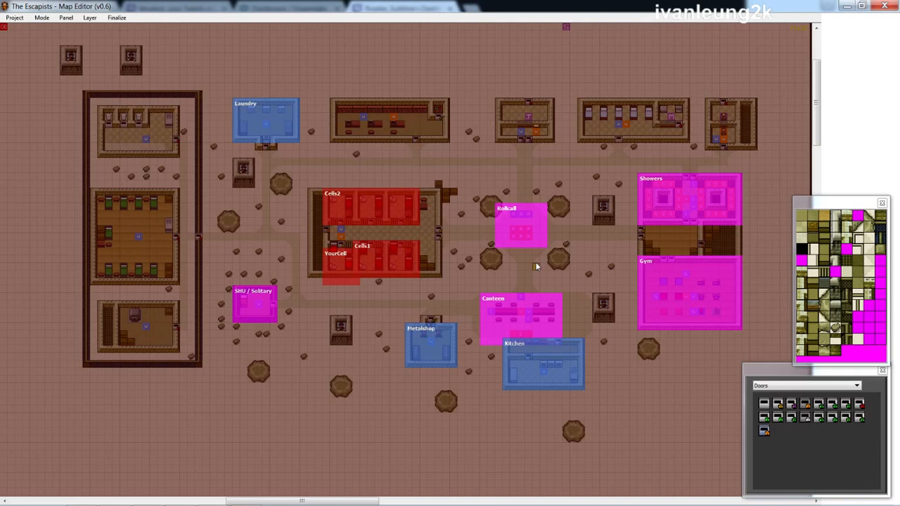
Delete the Rollcall zone, mark out the area between the four round yard objects again and define it as Rollcall.
{"action": "left_click", "coordinate": [534, 233]}
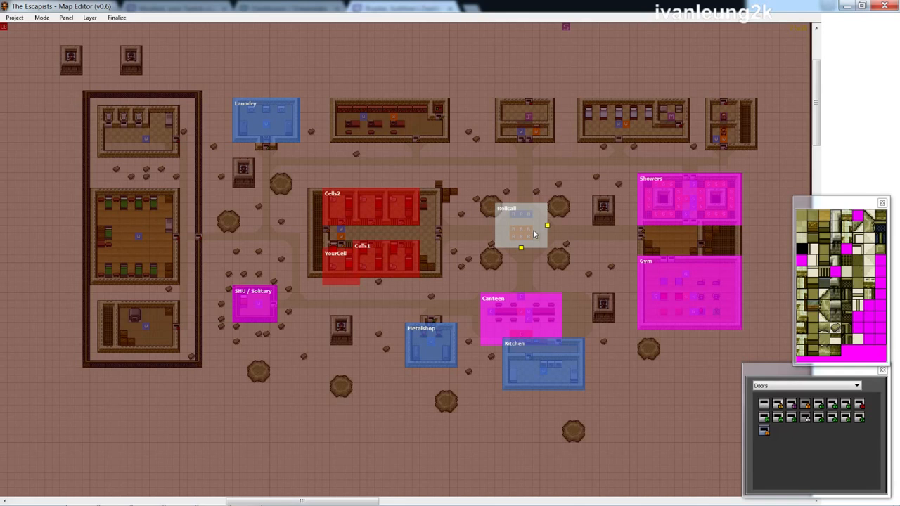
{"action": "key", "text": "Delete"}
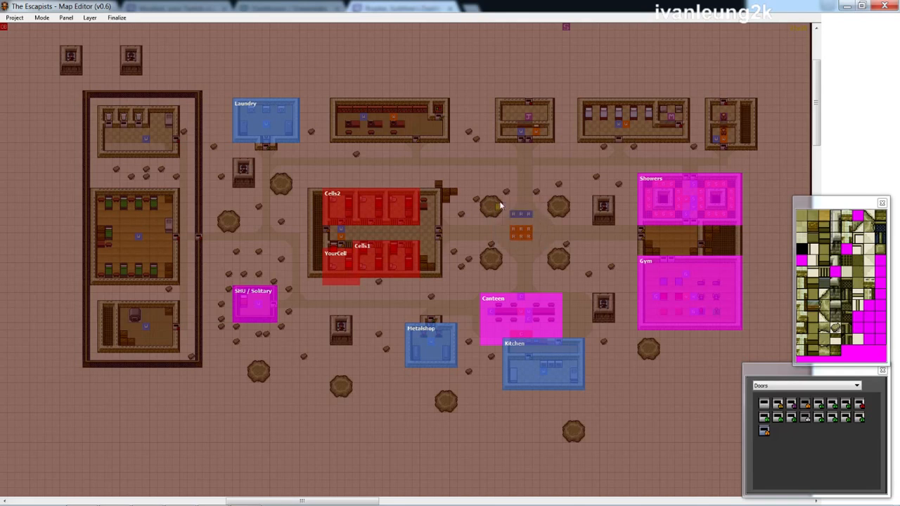
{"action": "left_click_drag", "start_coordinate": [498, 204], "coordinate": [552, 256]}
{"action": "left_click", "coordinate": [552, 257]}
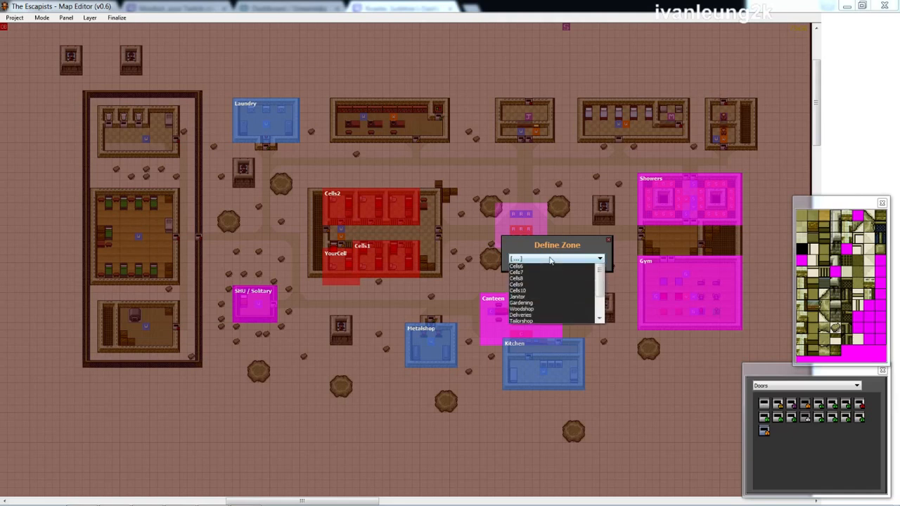
{"action": "left_click", "coordinate": [548, 276]}
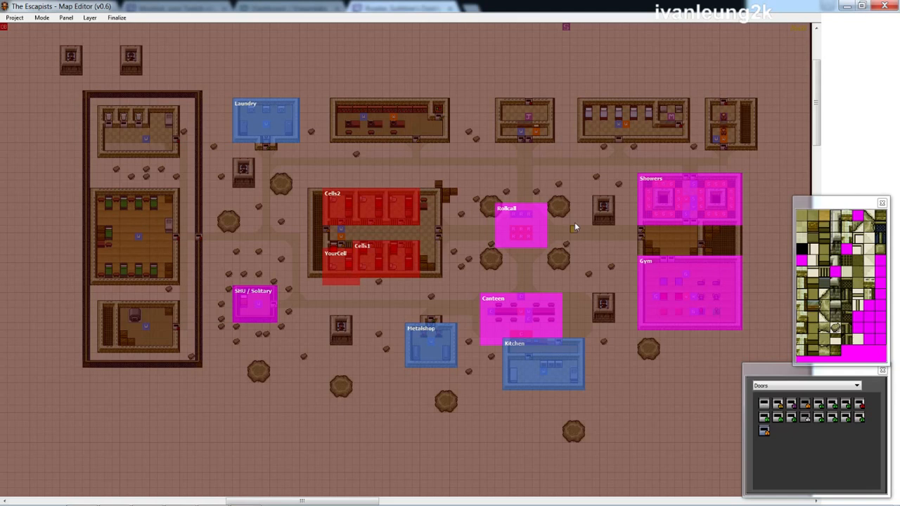
Move the YourCell zone north so it covers the southwest cell of the cell block, beside Cells1.
{"action": "left_click", "coordinate": [339, 265]}
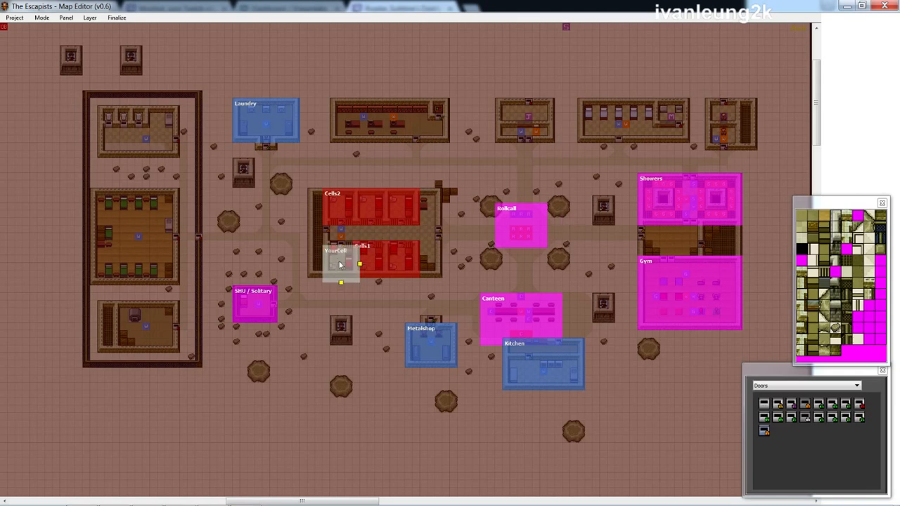
{"action": "left_click_drag", "start_coordinate": [341, 262], "coordinate": [341, 259]}
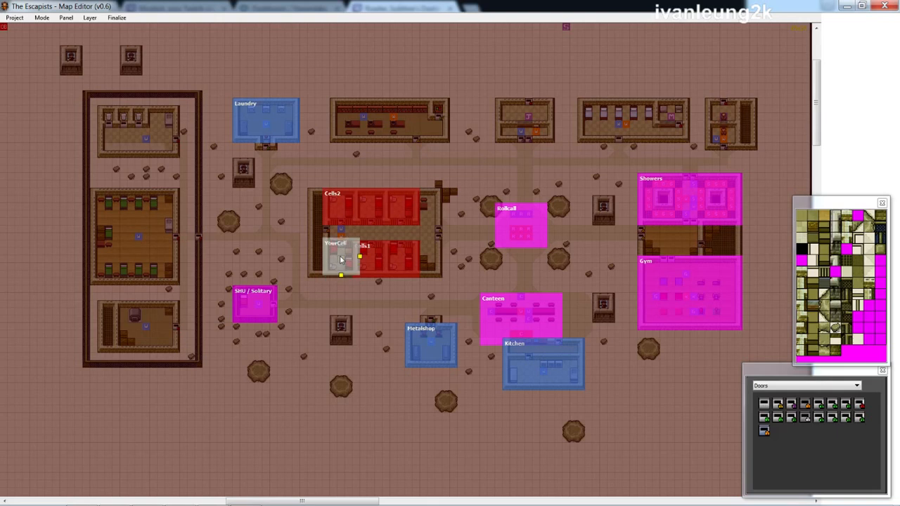
{"action": "left_click", "coordinate": [362, 299]}
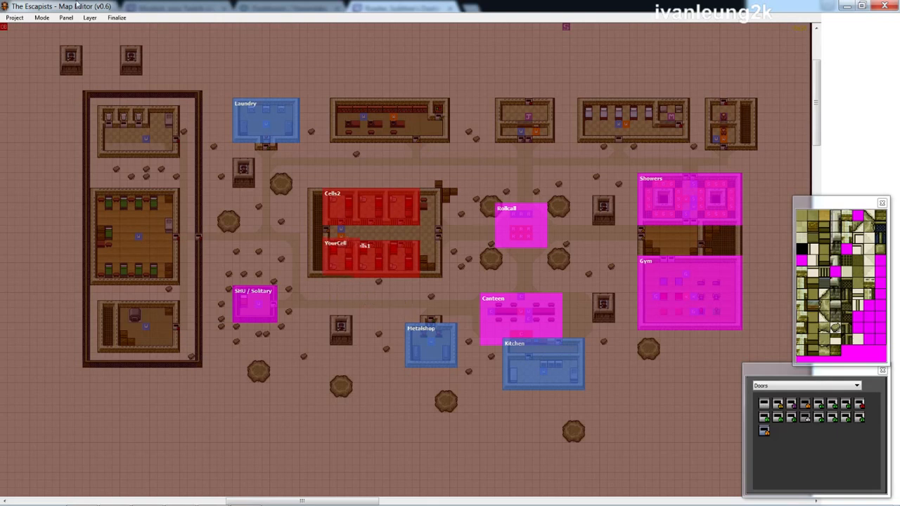